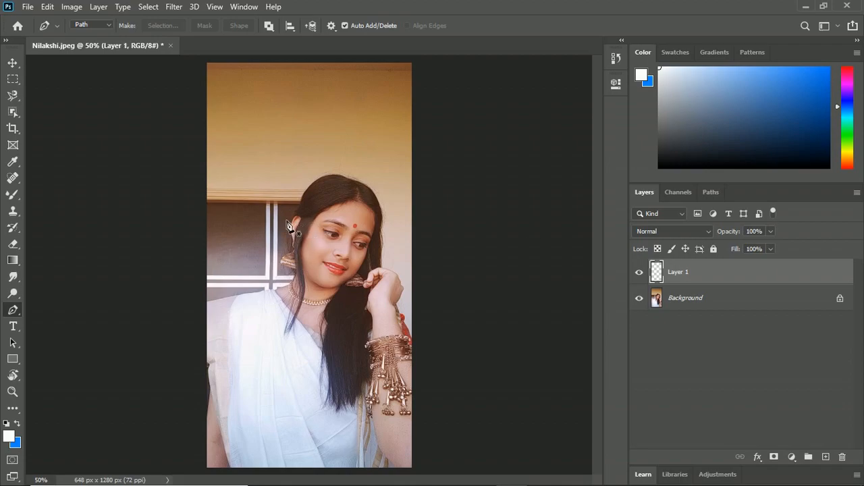
# Step: Begin a Pen path at the photo's left edge and trace along the top of the shoulder to the neck
pyautogui.hotkey('ctrl', 'space')
pyautogui.moveTo(338, 250); pyautogui.dragTo(352, 221)
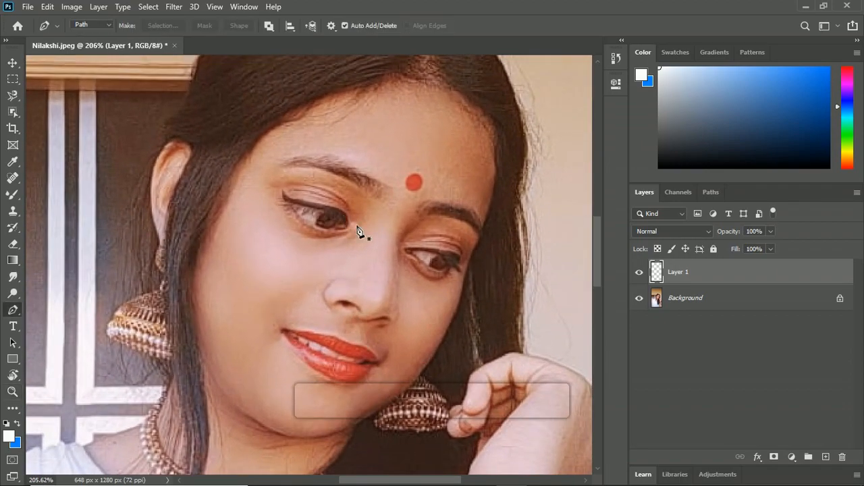
pyautogui.click(398, 239)
pyautogui.hotkey('ctrl', 'z')
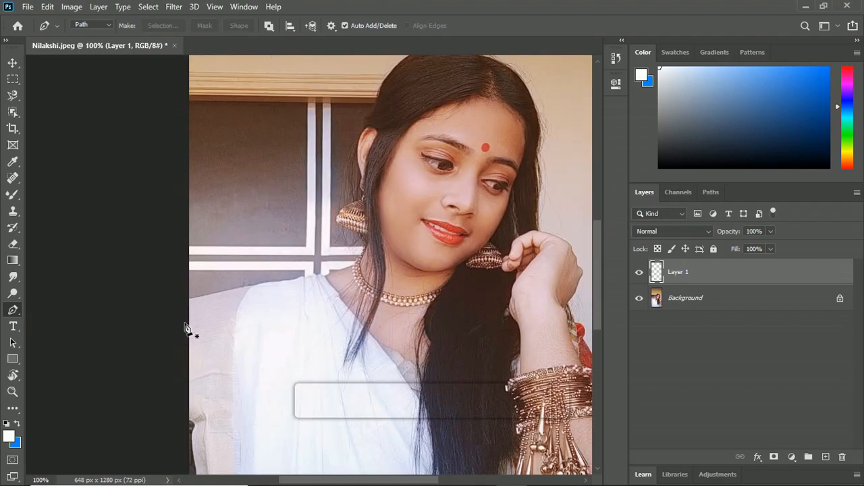
pyautogui.click(187, 300)
pyautogui.click(213, 294)
pyautogui.click(249, 287)
pyautogui.click(294, 278)
pyautogui.click(320, 274)
pyautogui.click(348, 267)
# Step: Continue the path up the side of the neck and around the dangling earring
pyautogui.click(363, 253)
pyautogui.click(367, 240)
pyautogui.click(367, 235)
pyautogui.click(337, 224)
pyautogui.click(343, 210)
pyautogui.click(354, 202)
pyautogui.click(365, 197)
# Step: Extend the path up around the outer edge of the ear to the hair above it
pyautogui.moveTo(358, 190); pyautogui.dragTo(364, 178)
pyautogui.click(359, 185)
pyautogui.click(361, 173)
pyautogui.click(357, 149)
pyautogui.click(366, 130)
pyautogui.click(370, 115)
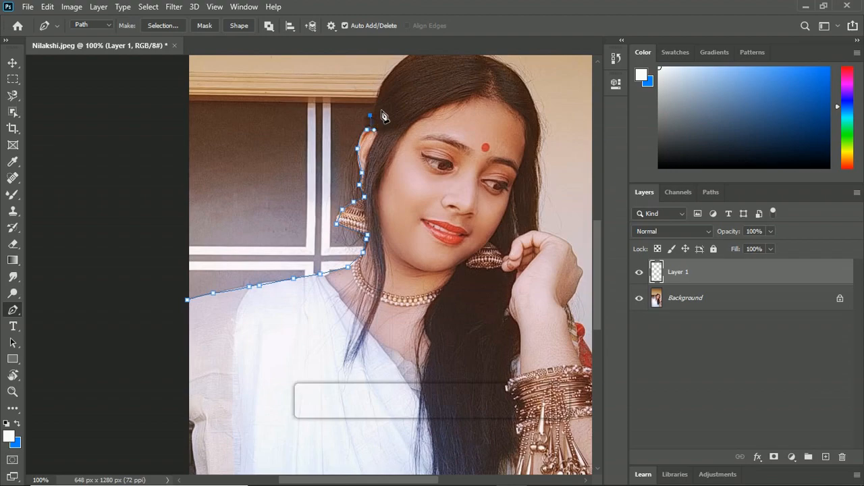
# Step: Trace the path over the top of the head and down the right side of the hair to the raised hand
pyautogui.moveTo(383, 109); pyautogui.dragTo(260, 168)
pyautogui.click(256, 159)
pyautogui.click(259, 141)
pyautogui.click(348, 112)
pyautogui.click(387, 122)
pyautogui.click(414, 159)
pyautogui.click(415, 213)
pyautogui.click(418, 288)
# Step: Continue the path around the back of the hand and along the red garment past the photo's right edge
pyautogui.click(452, 306)
pyautogui.click(462, 324)
pyautogui.click(478, 430)
pyautogui.click(491, 454)
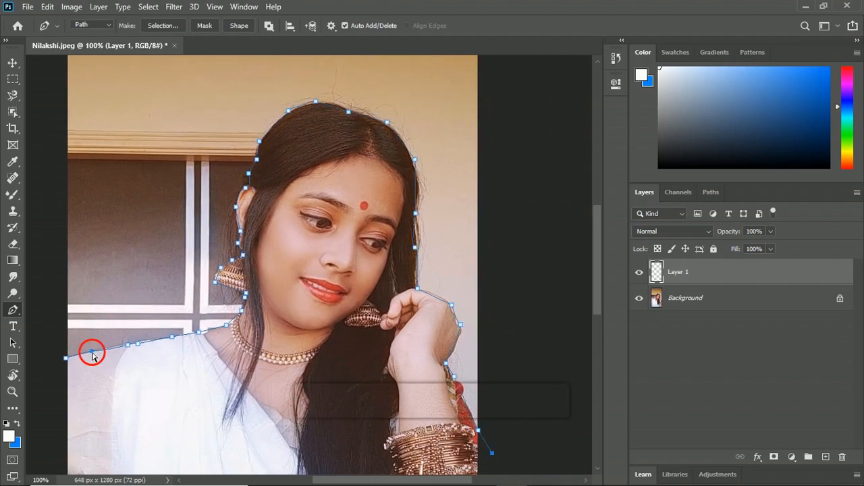
# Step: Reposition the path's anchor points along the shoulder to follow its edge
pyautogui.moveTo(137, 344); pyautogui.dragTo(140, 341)
pyautogui.moveTo(124, 346); pyautogui.dragTo(116, 345)
pyautogui.moveTo(199, 332); pyautogui.dragTo(204, 332)
# Step: Add and adjust anchor points so the path fits the side of the neck and the earring's outline
pyautogui.moveTo(248, 311); pyautogui.dragTo(318, 405)
pyautogui.click(240, 278)
pyautogui.click(232, 314)
pyautogui.click(241, 279)
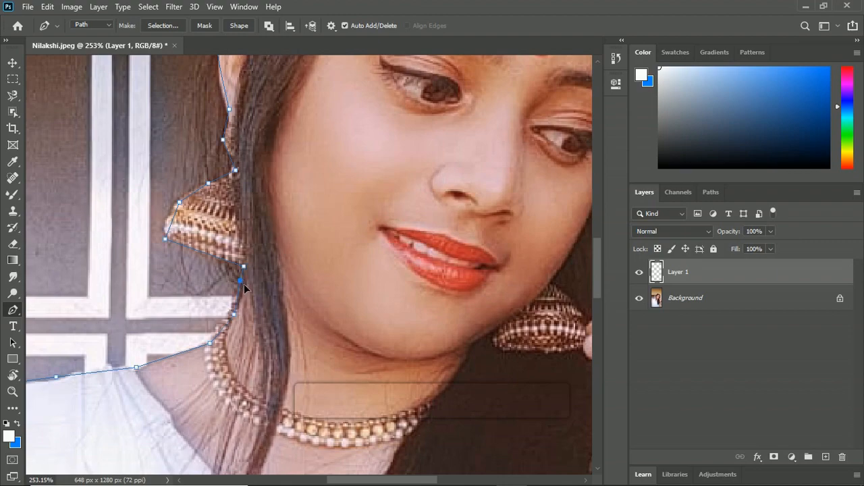
pyautogui.moveTo(234, 315); pyautogui.dragTo(238, 308)
pyautogui.moveTo(210, 343)
pyautogui.mouseDown()
pyautogui.moveTo(230, 327)
pyautogui.moveTo(197, 345)
pyautogui.mouseUp()
pyautogui.click(198, 341)
pyautogui.moveTo(244, 264); pyautogui.dragTo(242, 263)
pyautogui.click(214, 256)
pyautogui.moveTo(165, 233); pyautogui.dragTo(182, 198)
# Step: Refine the path around the ear with extra anchor points from the earlobe up to the hair
pyautogui.moveTo(228, 165); pyautogui.dragTo(162, 276)
pyautogui.click(161, 225)
pyautogui.moveTo(169, 199); pyautogui.dragTo(148, 284)
pyautogui.click(164, 217)
pyautogui.click(138, 265)
pyautogui.moveTo(148, 218); pyautogui.dragTo(97, 300)
pyautogui.keyDown('alt'); pyautogui.click(113, 298); pyautogui.keyUp('alt')
pyautogui.moveTo(119, 265); pyautogui.dragTo(110, 288)
pyautogui.click(113, 288)
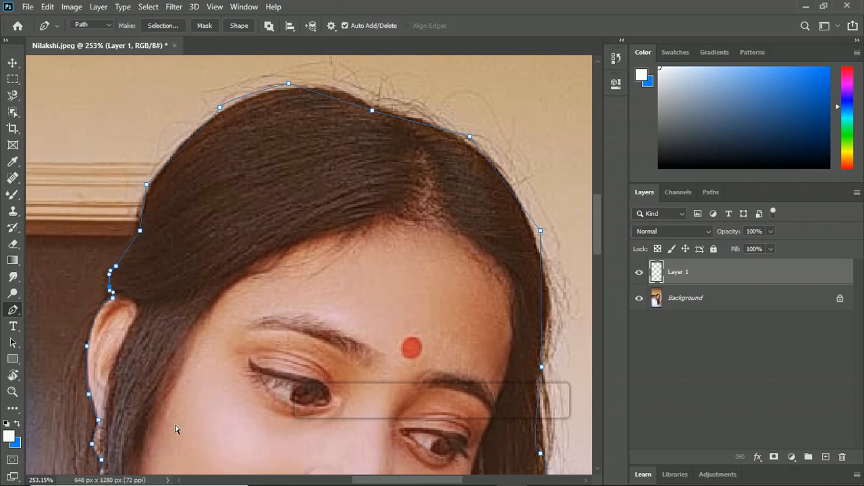
# Step: Add and move anchor points so the path follows the left side of the hair up to the crown
pyautogui.moveTo(147, 185); pyautogui.dragTo(150, 184)
pyautogui.moveTo(140, 231); pyautogui.dragTo(138, 229)
pyautogui.click(143, 208)
pyautogui.click(180, 146)
pyautogui.moveTo(182, 146); pyautogui.dragTo(95, 275)
pyautogui.moveTo(137, 237); pyautogui.dragTo(142, 230)
pyautogui.moveTo(203, 212); pyautogui.dragTo(191, 217)
# Step: Add anchor points across the crown and shape the path to the curve of the head
pyautogui.click(237, 223)
pyautogui.moveTo(235, 216); pyautogui.dragTo(243, 215)
pyautogui.click(316, 246)
pyautogui.moveTo(279, 265); pyautogui.dragTo(122, 224)
pyautogui.moveTo(228, 224); pyautogui.dragTo(229, 228)
pyautogui.click(260, 262)
pyautogui.keyDown('ctrl'); pyautogui.click(228, 229); pyautogui.keyUp('ctrl')
# Step: Fit the path to the upper right side of the hair by adding and shifting anchor points
pyautogui.moveTo(297, 317); pyautogui.dragTo(263, 230)
pyautogui.keyDown('ctrl'); pyautogui.click(274, 235); pyautogui.keyUp('ctrl')
pyautogui.click(269, 274)
pyautogui.moveTo(269, 274)
pyautogui.mouseDown()
pyautogui.moveTo(279, 278)
pyautogui.moveTo(273, 261)
pyautogui.mouseUp()
pyautogui.click(273, 301)
pyautogui.moveTo(274, 301)
pyautogui.mouseDown()
pyautogui.moveTo(285, 295)
pyautogui.moveTo(281, 306)
pyautogui.mouseUp()
# Step: Align the path's anchor points with the lower right edge of the hair, down towards the hand
pyautogui.moveTo(278, 324); pyautogui.dragTo(249, 273)
pyautogui.moveTo(245, 323); pyautogui.dragTo(249, 318)
pyautogui.moveTo(249, 366); pyautogui.dragTo(253, 363)
pyautogui.moveTo(255, 408); pyautogui.dragTo(243, 296)
pyautogui.click(243, 291)
pyautogui.moveTo(244, 291); pyautogui.dragTo(241, 296)
# Step: Add an anchor point over the top of the raised hand and fit the path to its curve
pyautogui.moveTo(245, 360); pyautogui.dragTo(227, 239)
pyautogui.click(269, 260)
pyautogui.moveTo(270, 260); pyautogui.dragTo(274, 254)
pyautogui.moveTo(228, 239); pyautogui.dragTo(227, 243)
# Step: Insert and adjust anchor points so the path follows the bumps of the hand's knuckles
pyautogui.moveTo(312, 287); pyautogui.dragTo(246, 218)
pyautogui.click(257, 248)
pyautogui.moveTo(258, 248); pyautogui.dragTo(276, 279)
pyautogui.click(256, 253)
pyautogui.click(274, 273)
pyautogui.moveTo(212, 192); pyautogui.dragTo(209, 194)
pyautogui.click(267, 265)
pyautogui.moveTo(267, 265); pyautogui.dragTo(263, 269)
pyautogui.moveTo(258, 246); pyautogui.dragTo(261, 246)
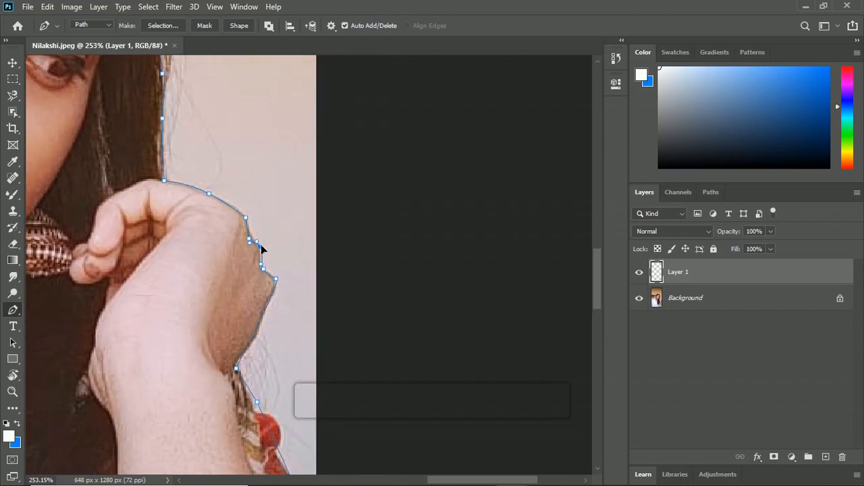
# Step: Curve the path along the outer edge of the hand down to the wrist
pyautogui.moveTo(274, 290); pyautogui.dragTo(273, 226)
pyautogui.click(258, 266)
pyautogui.moveTo(258, 266); pyautogui.dragTo(264, 244)
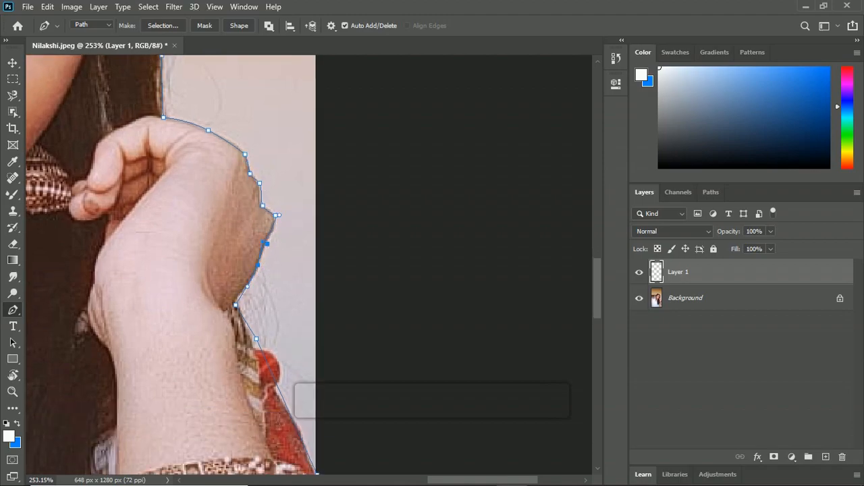
pyautogui.moveTo(272, 210); pyautogui.dragTo(279, 231)
pyautogui.moveTo(235, 306); pyautogui.dragTo(235, 299)
# Step: Add and move anchor points so the path follows the patterned trim and red garment below the wrist
pyautogui.click(254, 308)
pyautogui.keyDown('ctrl'); pyautogui.click(257, 339); pyautogui.keyUp('ctrl')
pyautogui.moveTo(257, 339); pyautogui.dragTo(251, 342)
pyautogui.keyDown('alt'); pyautogui.click(251, 343); pyautogui.keyUp('alt')
pyautogui.moveTo(298, 362); pyautogui.dragTo(240, 300)
pyautogui.click(245, 317)
pyautogui.moveTo(271, 334); pyautogui.dragTo(253, 286)
pyautogui.click(251, 284)
pyautogui.moveTo(251, 284); pyautogui.dragTo(238, 292)
pyautogui.click(259, 335)
pyautogui.moveTo(259, 335); pyautogui.dragTo(260, 330)
pyautogui.moveTo(281, 376); pyautogui.dragTo(271, 358)
# Step: Switch to the regular Brush, reset the colours to default black and white, and return to the Pen tool
pyautogui.moveTo(238, 333); pyautogui.dragTo(175, 302)
pyautogui.press('b')
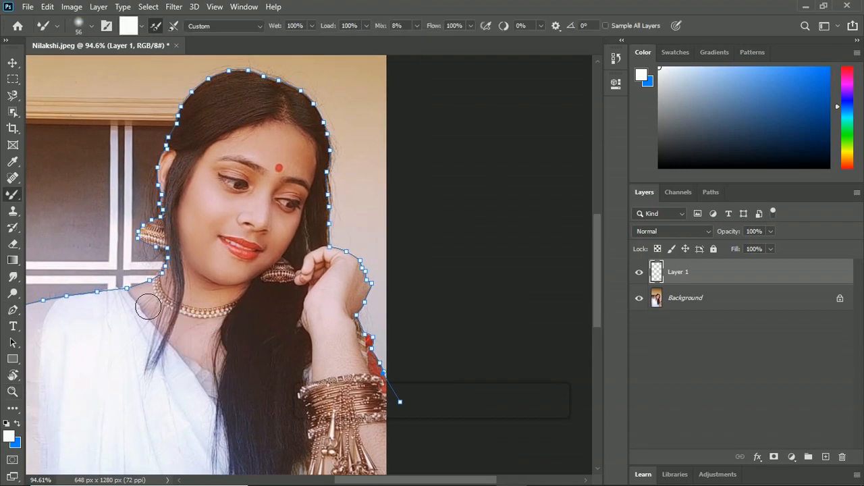
pyautogui.rightClick(116, 292)
pyautogui.press('Escape')
pyautogui.press('d')
pyautogui.press('p')
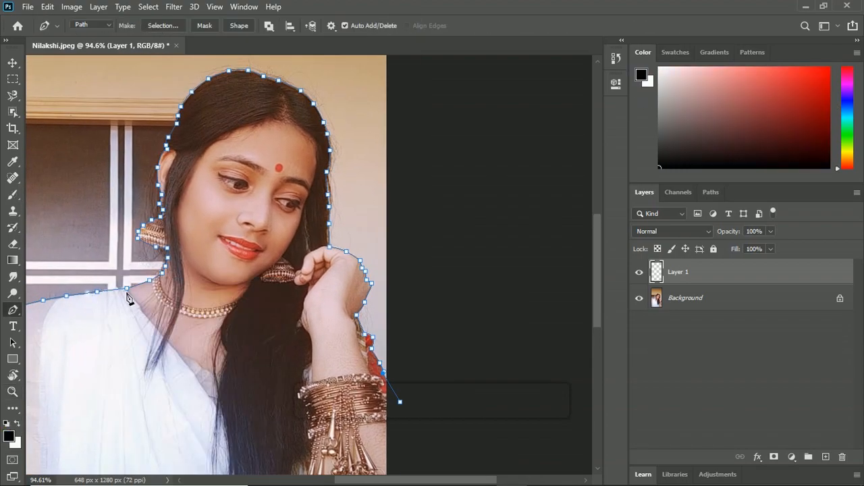
# Step: Stroke the outline path with the black Brush on Layer 1 and dismiss the path
pyautogui.rightClick(118, 297)
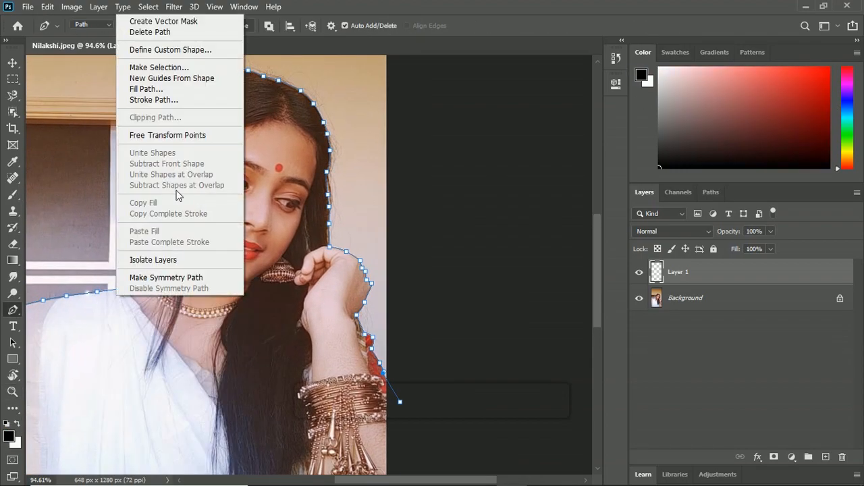
pyautogui.click(181, 101)
pyautogui.click(507, 152)
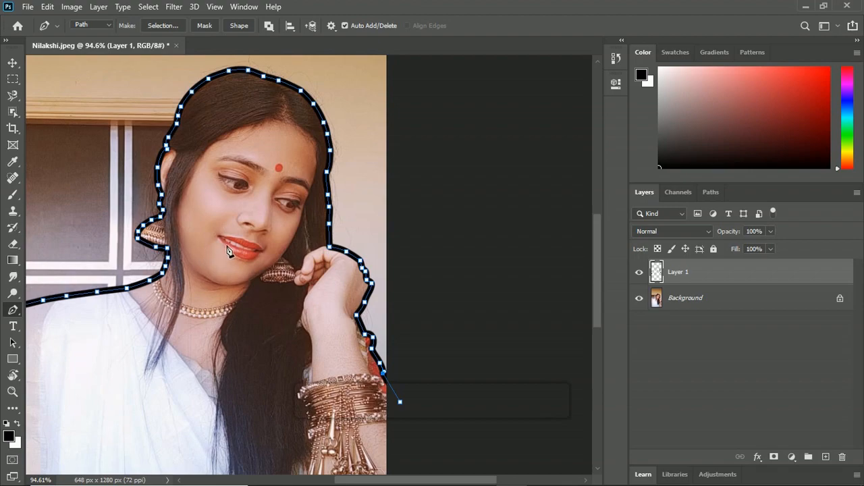
pyautogui.press('Return')
# Step: Start a new path at the hair parting and trace the left hairline down beside the forehead
pyautogui.click(282, 118)
pyautogui.click(269, 119)
pyautogui.click(254, 123)
pyautogui.click(237, 128)
pyautogui.click(221, 140)
pyautogui.click(208, 149)
pyautogui.click(198, 160)
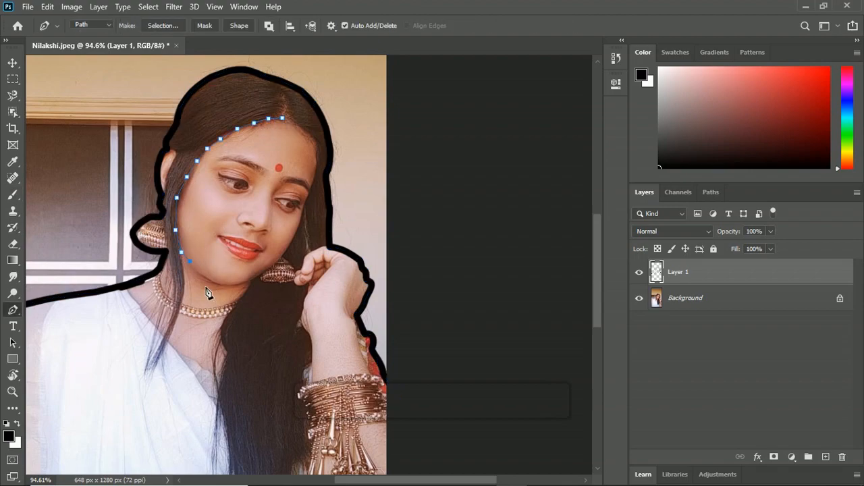
# Step: Trace the path down the loose hair strand to its tip and back up its other side to the ear
pyautogui.click(184, 289)
pyautogui.click(178, 319)
pyautogui.click(168, 343)
pyautogui.click(161, 356)
pyautogui.click(153, 372)
pyautogui.click(150, 378)
pyautogui.click(149, 367)
pyautogui.click(157, 349)
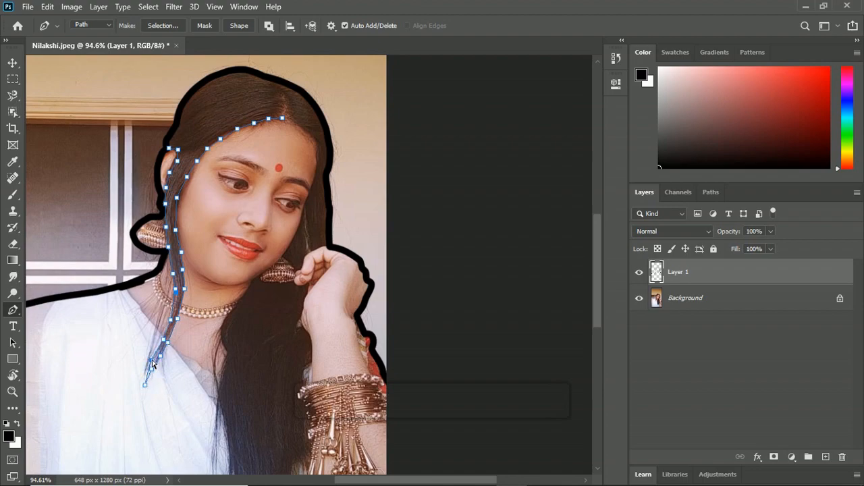
# Step: Stroke the hairline and loose strand path with the Brush and dismiss the path
pyautogui.rightClick(195, 269)
pyautogui.click(223, 289)
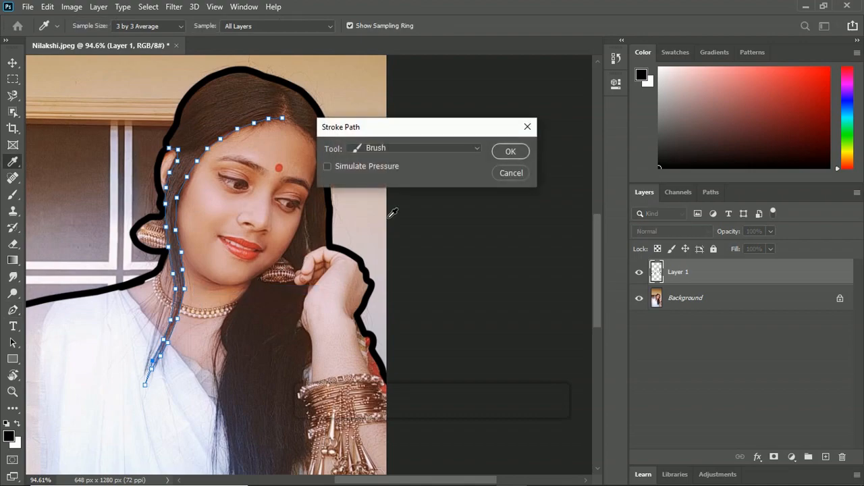
pyautogui.click(501, 151)
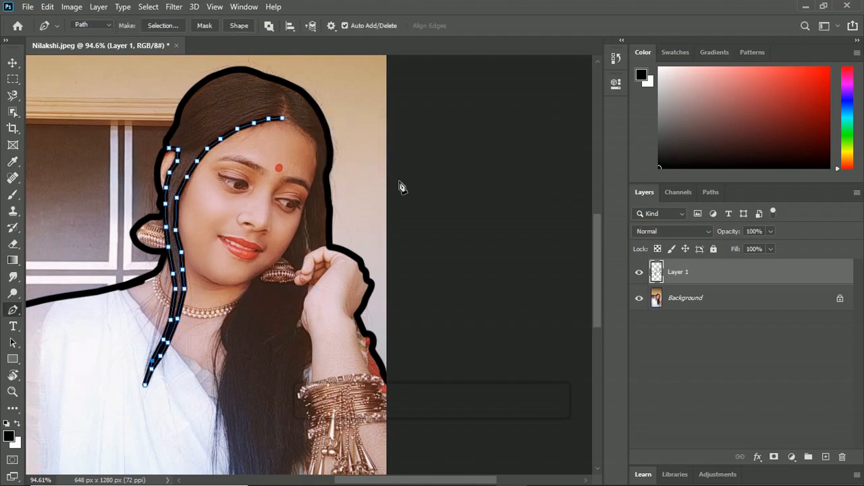
pyautogui.press('Return')
# Step: Trace a path from the hair parting down the right-hand hairline and along the face edge to the chin
pyautogui.click(282, 111)
pyautogui.click(284, 101)
pyautogui.click(282, 91)
pyautogui.click(289, 104)
pyautogui.click(290, 115)
pyautogui.click(295, 124)
pyautogui.click(308, 133)
pyautogui.click(318, 149)
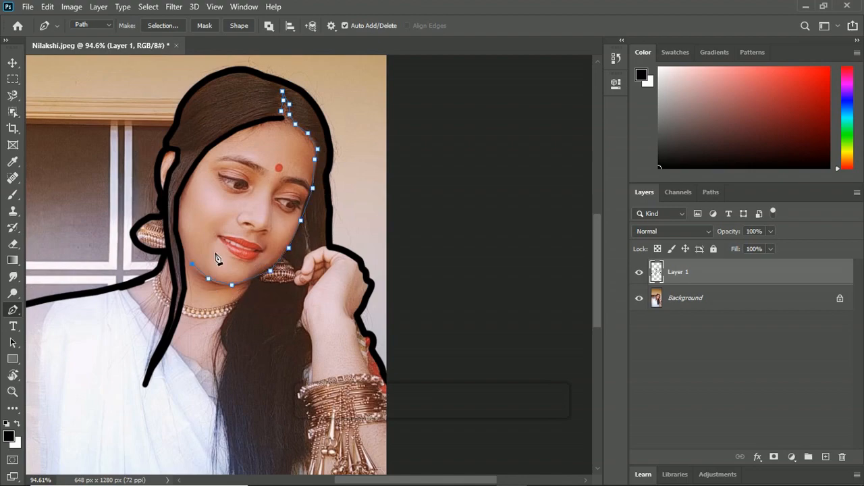
# Step: Refine the path's anchor points along the right-hand hairline and temple so they follow the face edge beside the eye
pyautogui.moveTo(284, 210); pyautogui.dragTo(268, 170)
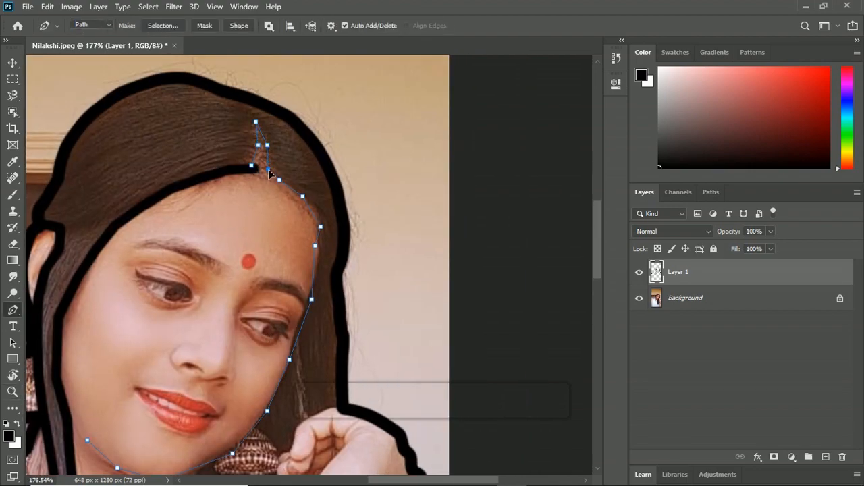
pyautogui.moveTo(313, 235); pyautogui.dragTo(317, 231)
pyautogui.click(319, 221)
pyautogui.click(301, 196)
pyautogui.moveTo(285, 185); pyautogui.dragTo(283, 183)
pyautogui.moveTo(316, 246); pyautogui.dragTo(310, 197)
pyautogui.moveTo(310, 197)
pyautogui.mouseDown()
pyautogui.moveTo(321, 198)
pyautogui.moveTo(312, 202)
pyautogui.mouseUp()
pyautogui.moveTo(306, 251); pyautogui.dragTo(309, 227)
pyautogui.click(307, 229)
pyautogui.click(293, 282)
pyautogui.moveTo(292, 282); pyautogui.dragTo(289, 285)
pyautogui.click(301, 255)
pyautogui.moveTo(329, 266); pyautogui.dragTo(321, 201)
pyautogui.moveTo(276, 247); pyautogui.dragTo(275, 245)
pyautogui.click(287, 208)
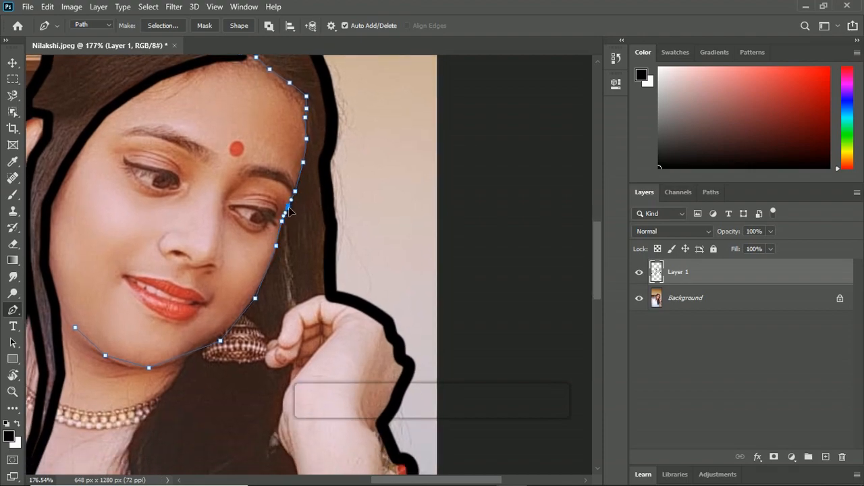
# Step: Adjust and add anchor points along the cheek, jaw and chin to smooth the lower part of the face path
pyautogui.moveTo(294, 283); pyautogui.dragTo(306, 210)
pyautogui.moveTo(266, 226); pyautogui.dragTo(261, 230)
pyautogui.click(274, 200)
pyautogui.moveTo(300, 261); pyautogui.dragTo(314, 180)
pyautogui.click(254, 168)
pyautogui.moveTo(243, 186); pyautogui.dragTo(256, 168)
pyautogui.click(216, 196)
pyautogui.moveTo(201, 203); pyautogui.dragTo(202, 208)
pyautogui.click(149, 210)
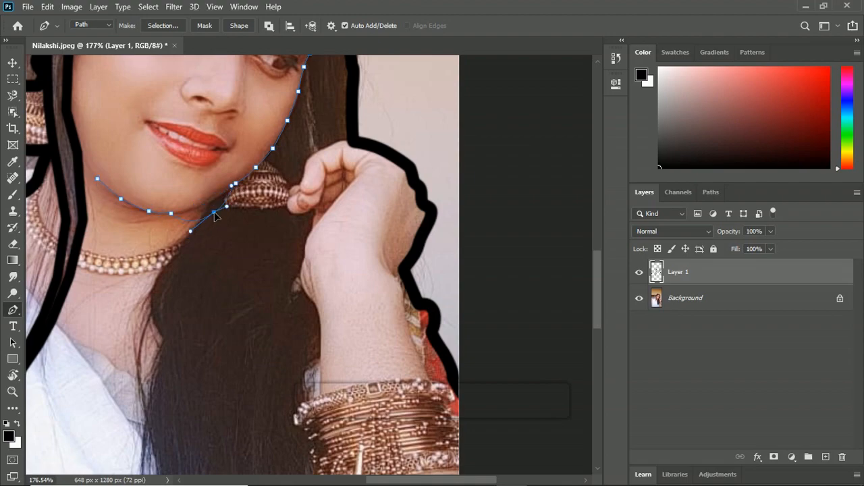
# Step: Stroke the face contour path with the Brush on Layer 1, without simulated pressure, and dismiss the path
pyautogui.press('b')
pyautogui.scroll(5, 303, 220)
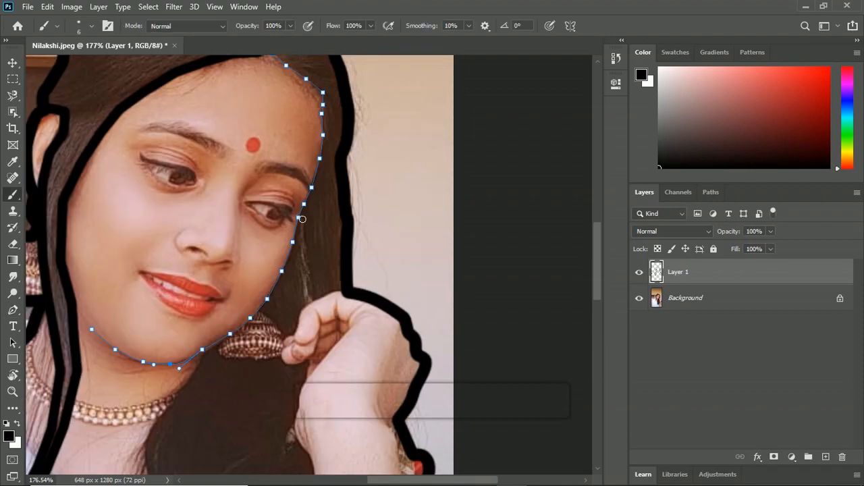
pyautogui.press('p')
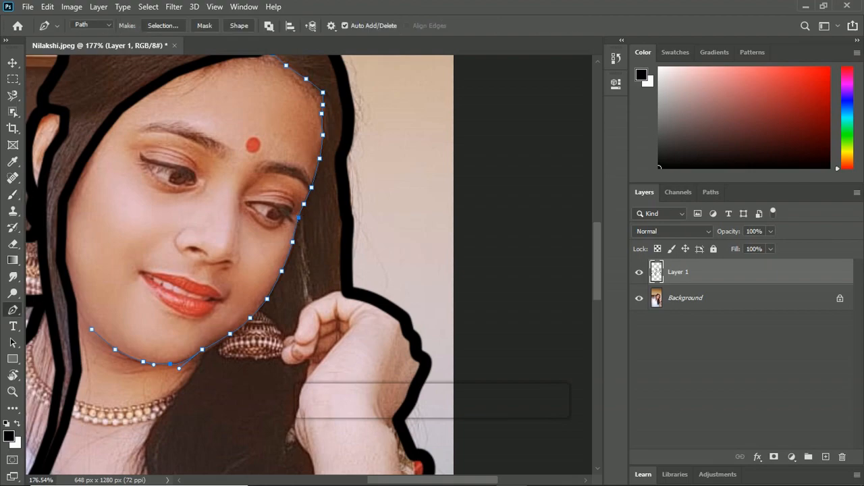
pyautogui.rightClick(299, 226)
pyautogui.click(331, 296)
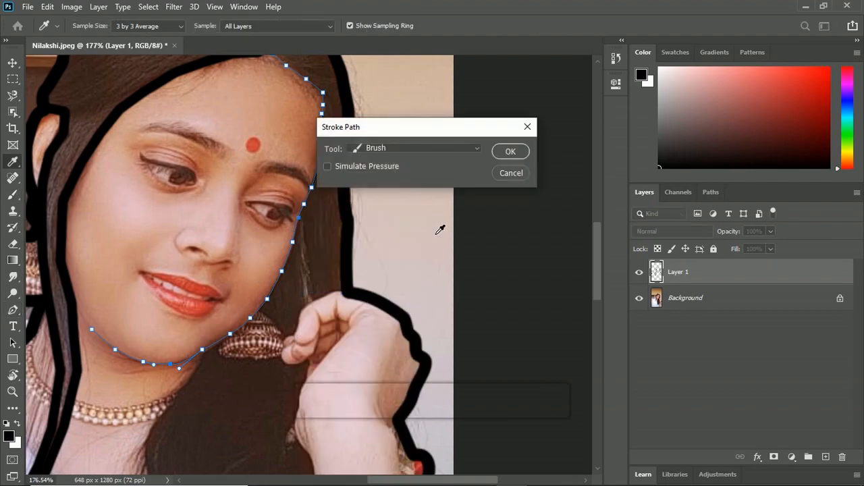
pyautogui.click(508, 152)
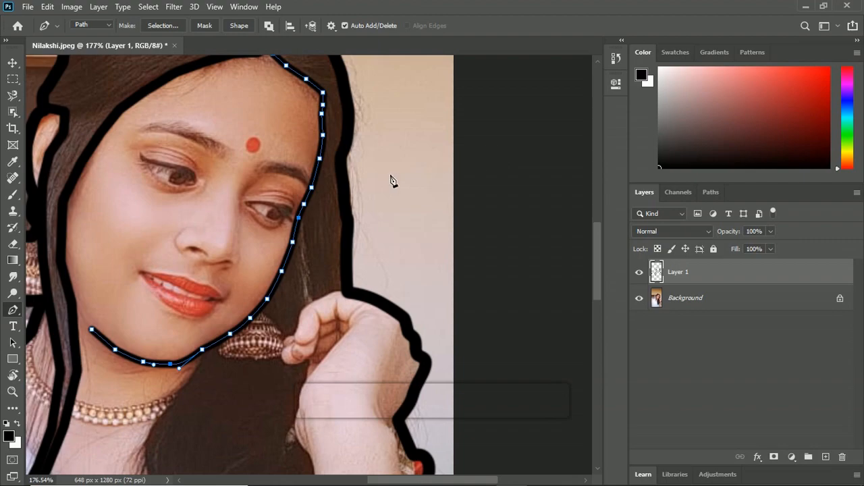
pyautogui.press('Return')
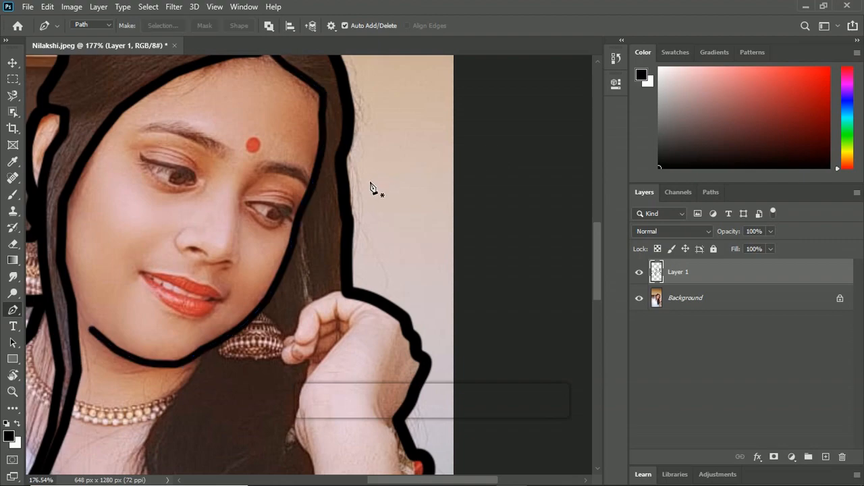
# Step: Trace a path around the dark upper lash line of the right-hand eye
pyautogui.moveTo(355, 164); pyautogui.dragTo(344, 279)
pyautogui.press('z')
pyautogui.moveTo(254, 308); pyautogui.dragTo(268, 318)
pyautogui.press('p')
pyautogui.moveTo(314, 353); pyautogui.dragTo(309, 307)
pyautogui.click(224, 212)
pyautogui.click(242, 212)
pyautogui.click(259, 212)
pyautogui.click(268, 216)
pyautogui.click(279, 237)
pyautogui.click(268, 229)
pyautogui.click(261, 218)
# Step: Refine the upper lash line path's anchor points around the iris and the outer corner of the right-hand eye
pyautogui.moveTo(246, 215); pyautogui.dragTo(338, 337)
pyautogui.press('z')
pyautogui.press('p')
pyautogui.moveTo(274, 256)
pyautogui.mouseDown()
pyautogui.moveTo(263, 260)
pyautogui.moveTo(274, 257)
pyautogui.mouseUp()
pyautogui.moveTo(288, 281); pyautogui.dragTo(285, 270)
pyautogui.click(299, 281)
pyautogui.moveTo(313, 297); pyautogui.dragTo(315, 297)
pyautogui.moveTo(310, 259); pyautogui.dragTo(288, 250)
pyautogui.click(313, 270)
pyautogui.click(304, 253)
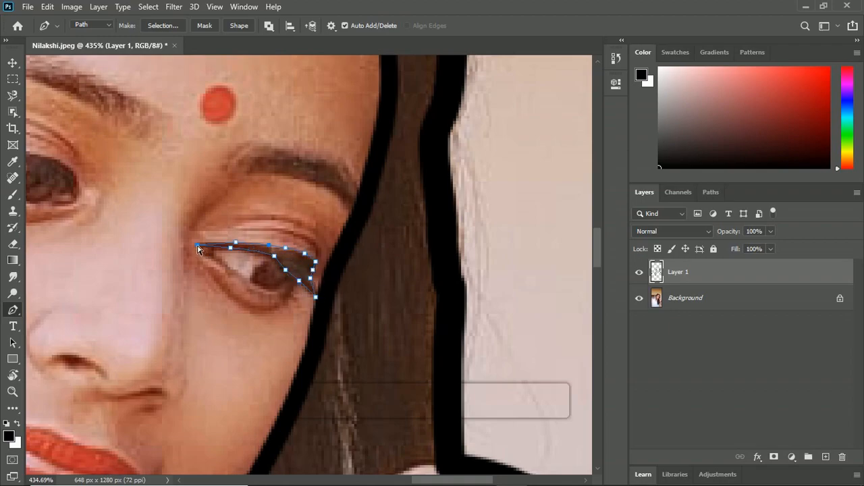
# Step: Fill the upper lash line path with black and dismiss the path
pyautogui.rightClick(258, 253)
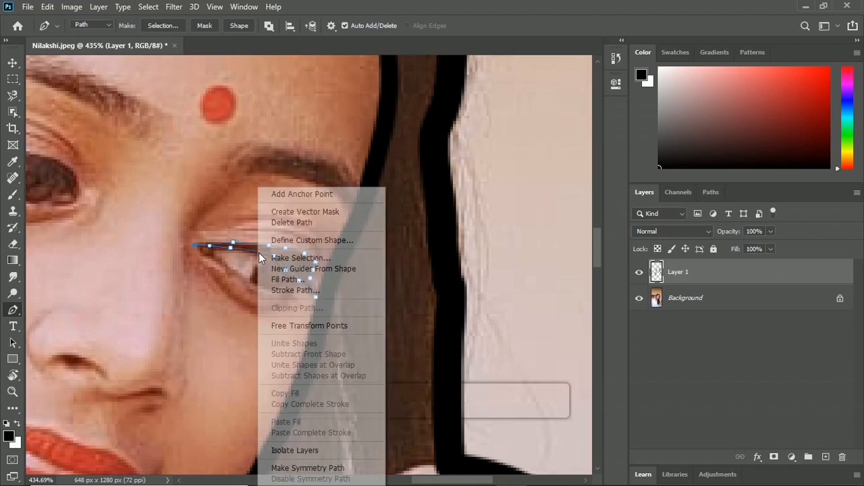
pyautogui.click(316, 280)
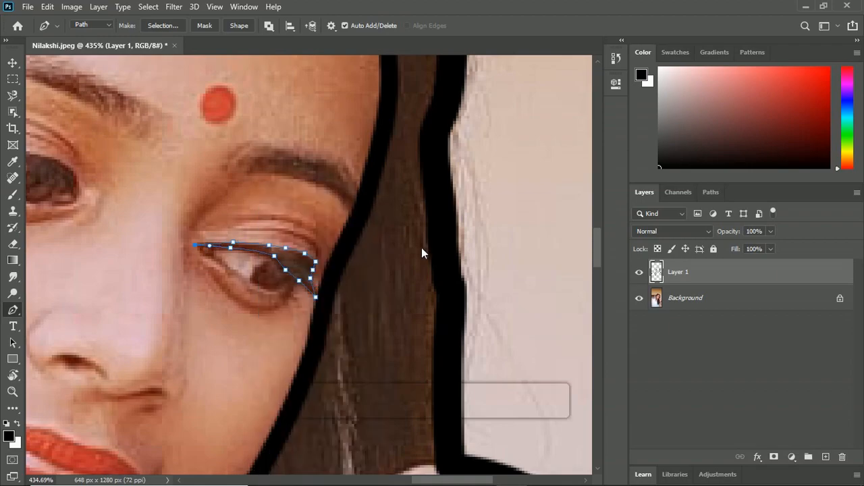
pyautogui.click(518, 118)
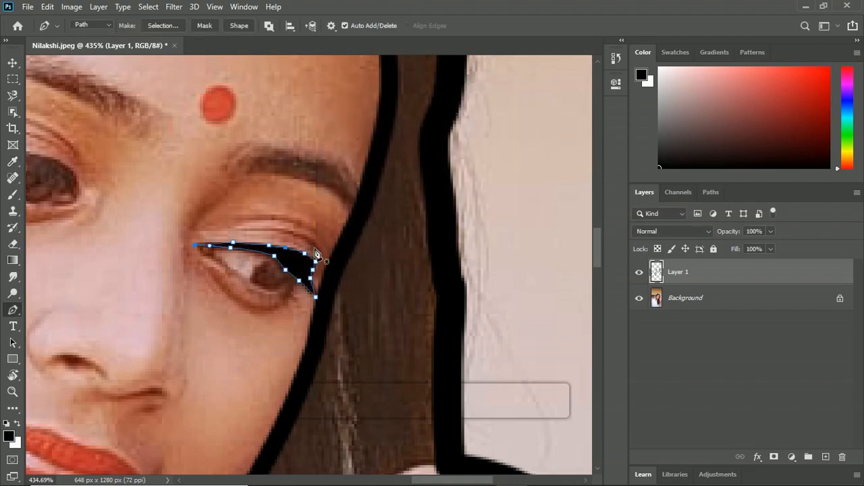
pyautogui.press('Escape')
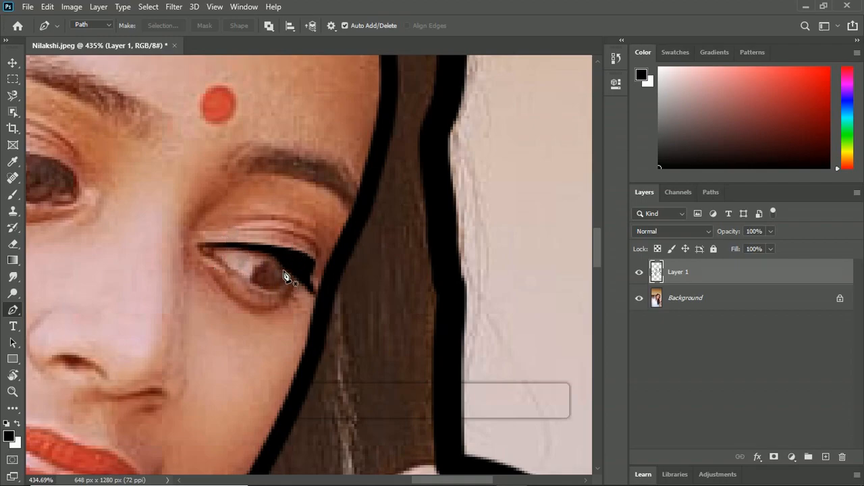
# Step: Trace a path along the right-hand eye's lower lash line from the inner corner to below the iris
pyautogui.click(200, 246)
pyautogui.click(200, 254)
pyautogui.click(211, 256)
pyautogui.click(222, 265)
pyautogui.click(238, 275)
pyautogui.click(261, 289)
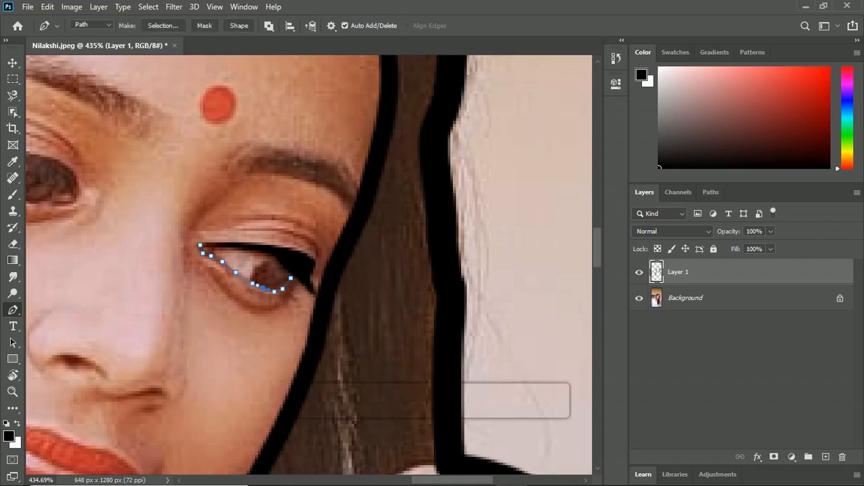
# Step: Stroke the right-hand eye's lower lash line path with the Brush
pyautogui.rightClick(282, 290)
pyautogui.click(300, 287)
pyautogui.click(520, 154)
pyautogui.rightClick(281, 294)
pyautogui.press('Return')
pyautogui.press('p')
pyautogui.rightClick(294, 281)
pyautogui.click(347, 85)
pyautogui.press('Return')
# Step: Toggle the Background layer's visibility to check the line art, and stroke the lower lash line with the Brush again
pyautogui.press('Return')
pyautogui.click(640, 299)
pyautogui.click(641, 299)
pyautogui.press('b')
pyautogui.press('p')
pyautogui.rightClick(281, 313)
pyautogui.click(321, 113)
pyautogui.press('Return')
pyautogui.press('Return')
# Step: Trace a closed path around the iris of the right-hand eye and adjust its anchor points to the iris edge
pyautogui.click(270, 260)
pyautogui.click(261, 264)
pyautogui.click(255, 275)
pyautogui.moveTo(273, 260); pyautogui.dragTo(268, 259)
pyautogui.moveTo(260, 264); pyautogui.dragTo(256, 267)
pyautogui.moveTo(256, 275); pyautogui.dragTo(252, 276)
pyautogui.moveTo(266, 287); pyautogui.dragTo(263, 287)
pyautogui.moveTo(288, 264); pyautogui.dragTo(291, 267)
pyautogui.moveTo(291, 274); pyautogui.dragTo(294, 278)
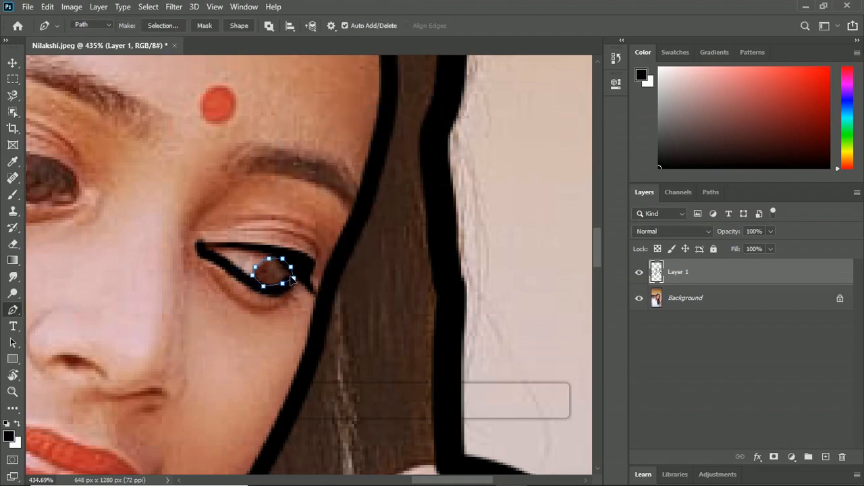
# Step: Fill the iris path of the right-hand eye with black
pyautogui.rightClick(269, 288)
pyautogui.click(316, 83)
pyautogui.press('Return')
# Step: Trace a curved path along the crease below the right-hand eye
pyautogui.press('b')
pyautogui.press('p')
pyautogui.click(220, 281)
pyautogui.click(235, 303)
pyautogui.click(261, 311)
pyautogui.click(283, 303)
pyautogui.click(288, 294)
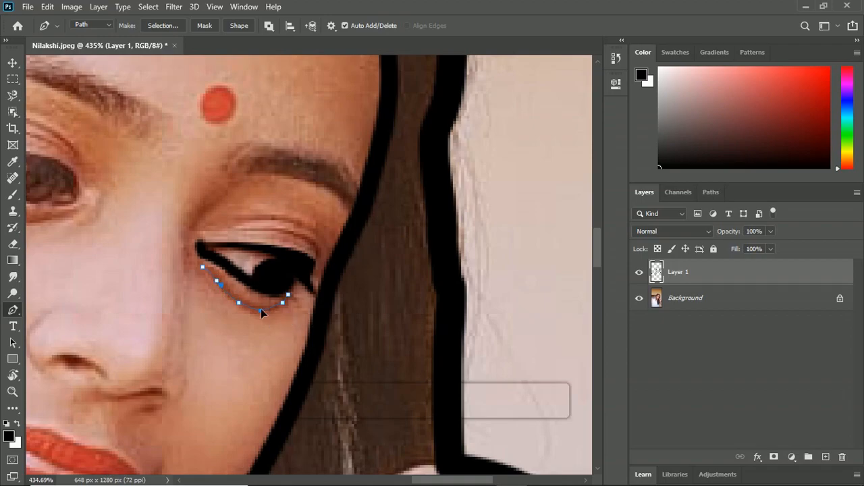
# Step: Stroke the lower eye crease path with the Brush and dismiss the path
pyautogui.rightClick(261, 302)
pyautogui.click(310, 111)
pyautogui.click(506, 152)
pyautogui.press('Return')
pyautogui.hotkey('ctrl', 'space')
pyautogui.moveTo(242, 228)
pyautogui.mouseDown()
pyautogui.moveTo(214, 166)
pyautogui.moveTo(214, 183)
pyautogui.mouseUp()
pyautogui.press('b')
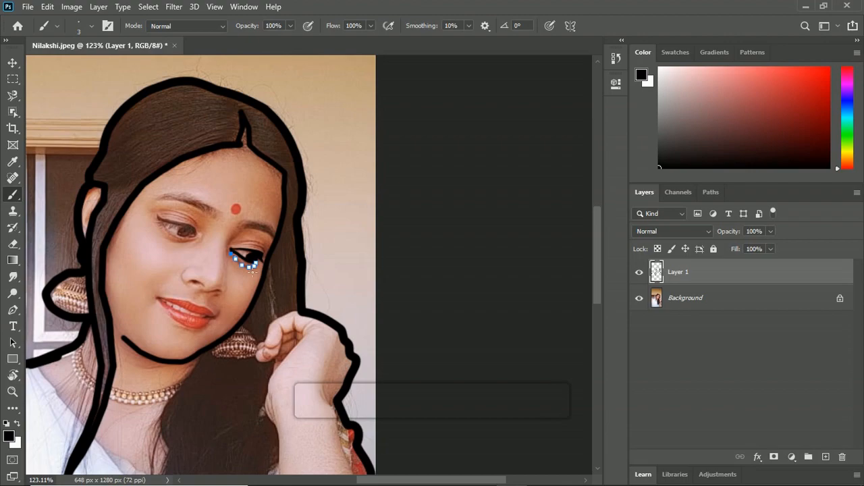
pyautogui.press('p')
pyautogui.press('Return')
# Step: Trace a path along the eyelid crease just above the right-hand eye and fine-tune its anchor points
pyautogui.hotkey('ctrl', 'space')
pyautogui.moveTo(258, 240); pyautogui.dragTo(270, 266)
pyautogui.click(186, 254)
pyautogui.click(202, 252)
pyautogui.click(235, 256)
pyautogui.click(251, 256)
pyautogui.click(271, 269)
pyautogui.moveTo(252, 256); pyautogui.dragTo(235, 254)
pyautogui.moveTo(202, 252); pyautogui.dragTo(211, 256)
pyautogui.moveTo(185, 254); pyautogui.dragTo(187, 255)
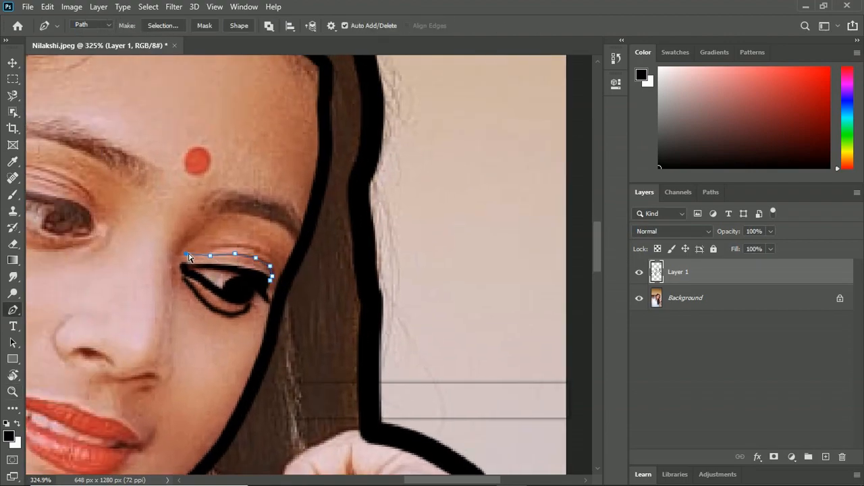
# Step: Stroke the upper eyelid crease path with the Brush and dismiss the path
pyautogui.rightClick(272, 259)
pyautogui.click(305, 343)
pyautogui.click(523, 148)
pyautogui.press('Return')
# Step: Trace a second crease line slightly above the first eyelid crease and stroke it with the Brush
pyautogui.click(194, 254)
pyautogui.click(210, 250)
pyautogui.click(231, 246)
pyautogui.click(268, 254)
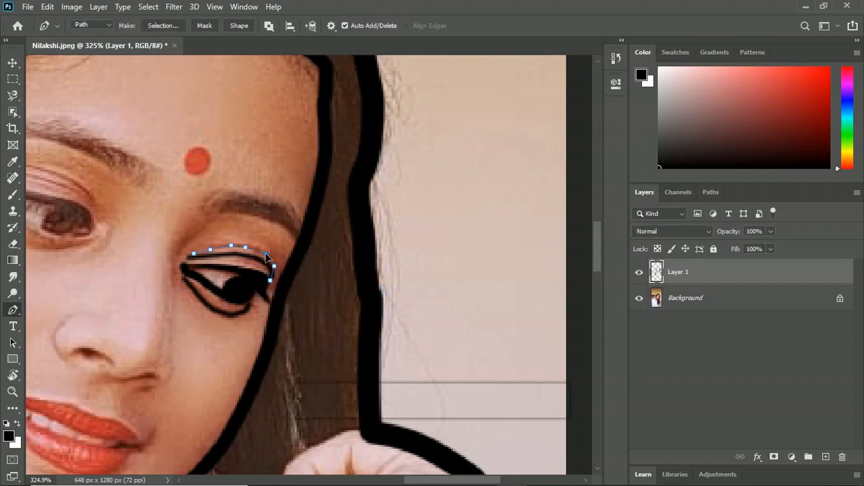
pyautogui.rightClick(280, 260)
pyautogui.click(336, 291)
pyautogui.click(523, 146)
pyautogui.press('Return')
# Step: Trace a closed path around the right-hand eyebrow and adjust its anchor points to the brow's edges
pyautogui.click(202, 215)
pyautogui.click(225, 214)
pyautogui.click(256, 216)
pyautogui.click(280, 223)
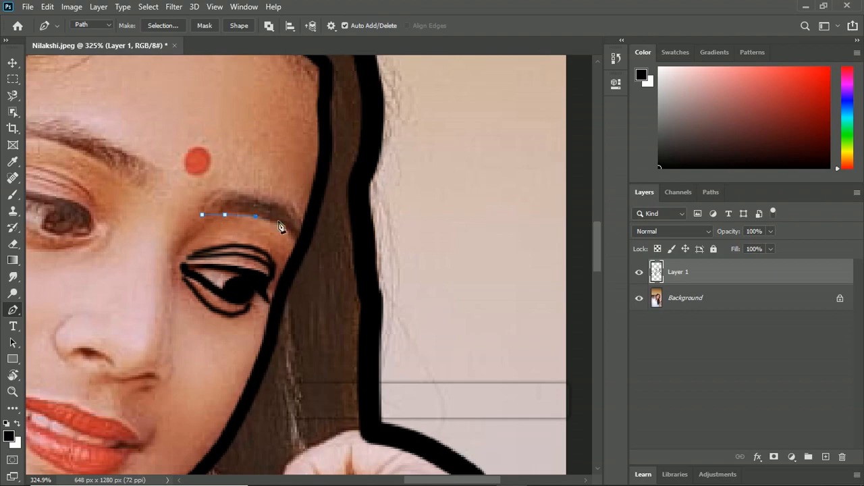
pyautogui.click(250, 196)
pyautogui.click(226, 192)
pyautogui.click(207, 205)
pyautogui.moveTo(225, 214); pyautogui.dragTo(229, 213)
pyautogui.moveTo(256, 217); pyautogui.dragTo(254, 215)
pyautogui.moveTo(281, 223); pyautogui.dragTo(303, 250)
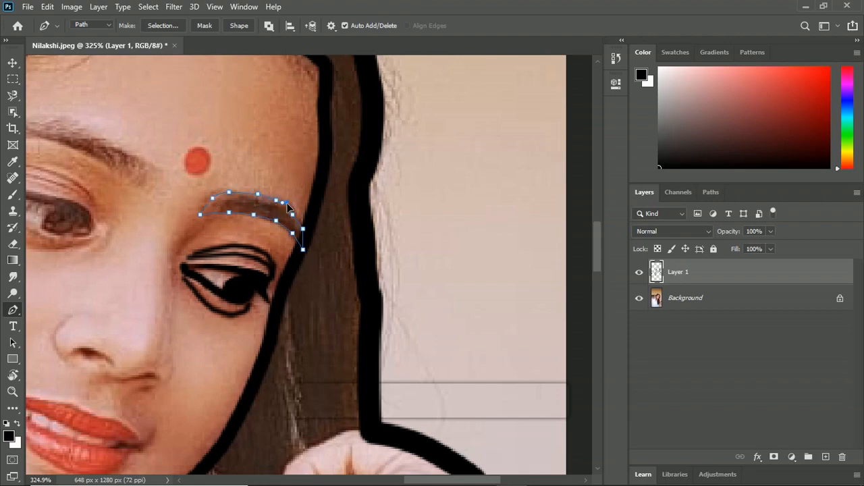
# Step: Refine the anchor points of the path around the right-hand eyebrow and fill the path with black
pyautogui.moveTo(228, 194); pyautogui.dragTo(231, 193)
pyautogui.moveTo(293, 214); pyautogui.dragTo(297, 215)
pyautogui.moveTo(212, 199); pyautogui.dragTo(214, 192)
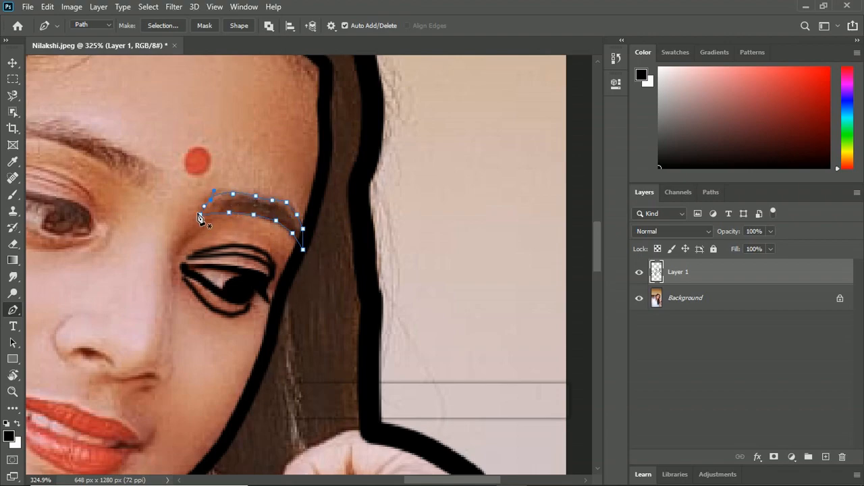
pyautogui.rightClick(250, 200)
pyautogui.click(328, 260)
# Step: Trace a closed path around the left-hand eyebrow from its inner end to its outer tip
pyautogui.moveTo(298, 237); pyautogui.dragTo(433, 287)
pyautogui.click(266, 233)
pyautogui.click(237, 214)
pyautogui.click(201, 195)
pyautogui.click(177, 191)
pyautogui.click(146, 190)
pyautogui.click(112, 193)
pyautogui.click(133, 176)
# Step: Adjust the left-hand eyebrow path's anchor points so the outline follows the brow's upper and lower edges
pyautogui.moveTo(284, 226)
pyautogui.mouseDown()
pyautogui.moveTo(271, 220)
pyautogui.moveTo(279, 224)
pyautogui.mouseUp()
pyautogui.moveTo(275, 207); pyautogui.dragTo(276, 209)
pyautogui.click(260, 200)
pyautogui.moveTo(230, 184); pyautogui.dragTo(235, 186)
pyautogui.moveTo(260, 200); pyautogui.dragTo(279, 210)
pyautogui.moveTo(264, 233); pyautogui.dragTo(246, 216)
pyautogui.moveTo(196, 195); pyautogui.dragTo(143, 189)
pyautogui.moveTo(109, 192); pyautogui.dragTo(114, 192)
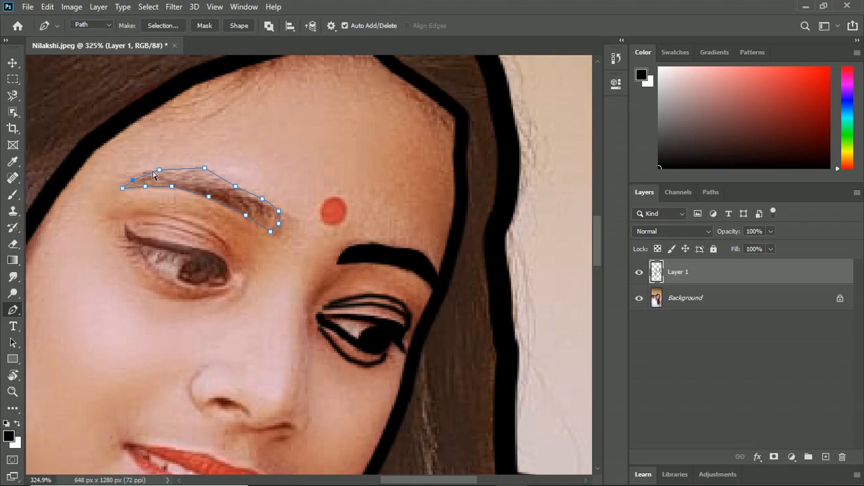
pyautogui.moveTo(205, 168); pyautogui.dragTo(194, 166)
pyautogui.moveTo(236, 186)
pyautogui.mouseDown()
pyautogui.moveTo(200, 170)
pyautogui.moveTo(221, 180)
pyautogui.mouseUp()
pyautogui.click(247, 191)
pyautogui.moveTo(200, 170); pyautogui.dragTo(199, 170)
pyautogui.moveTo(274, 235); pyautogui.dragTo(279, 235)
# Step: Fill the left-hand eyebrow path with black and dismiss the path
pyautogui.rightClick(270, 223)
pyautogui.click(358, 260)
pyautogui.click(457, 114)
pyautogui.press('Return')
# Step: Trace a thin closed path along the left-hand eye's upper lash line, from the inner corner to the outer flick and back
pyautogui.moveTo(143, 342); pyautogui.dragTo(223, 323)
pyautogui.click(308, 265)
pyautogui.click(308, 252)
pyautogui.click(300, 238)
pyautogui.click(278, 231)
pyautogui.click(250, 226)
pyautogui.click(218, 218)
pyautogui.click(202, 205)
pyautogui.click(203, 215)
pyautogui.click(225, 229)
pyautogui.click(265, 234)
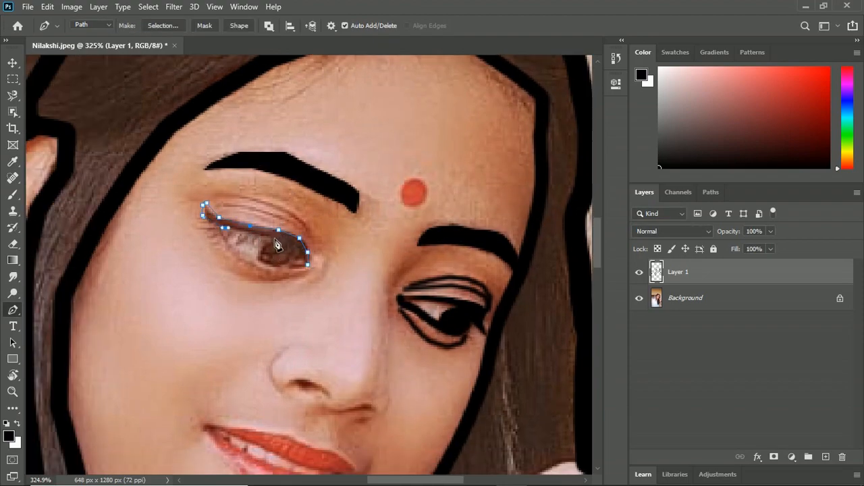
pyautogui.click(308, 264)
# Step: Fine-tune the anchor points of the left-hand eye's upper lash line path and fill it with black
pyautogui.moveTo(298, 253); pyautogui.dragTo(293, 245)
pyautogui.moveTo(207, 195); pyautogui.dragTo(203, 201)
pyautogui.moveTo(233, 226); pyautogui.dragTo(234, 217)
pyautogui.moveTo(306, 250); pyautogui.dragTo(300, 247)
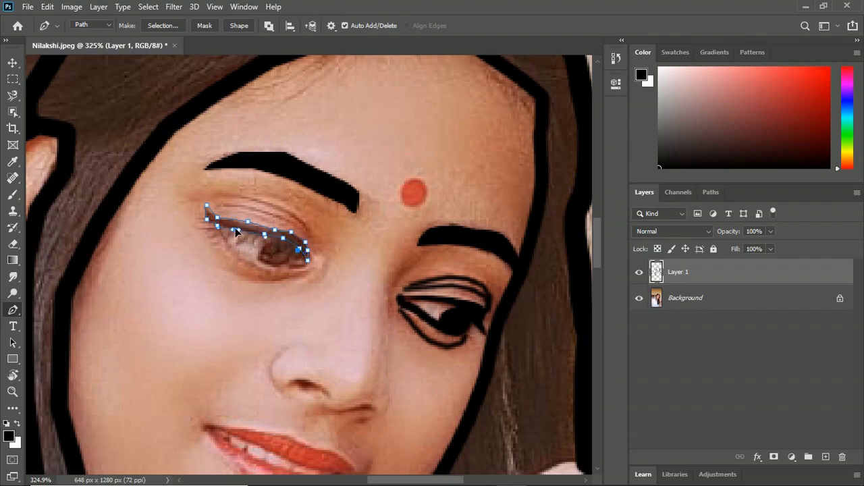
pyautogui.moveTo(216, 219); pyautogui.dragTo(214, 214)
pyautogui.rightClick(259, 236)
pyautogui.click(297, 272)
pyautogui.click(512, 113)
pyautogui.press('Return')
# Step: Trace a path along the left-hand eye's lower lash line, stroke it with the Brush and dismiss the path
pyautogui.click(305, 267)
pyautogui.click(281, 267)
pyautogui.click(254, 261)
pyautogui.click(230, 244)
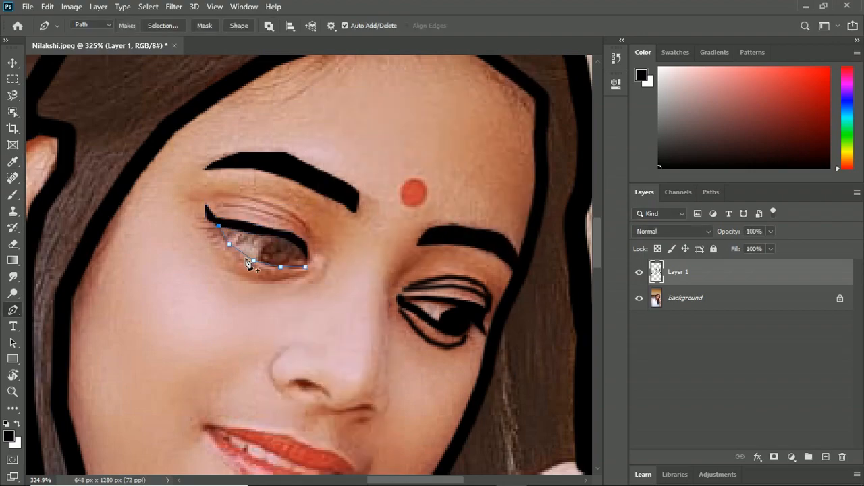
pyautogui.click(254, 263)
pyautogui.rightClick(277, 274)
pyautogui.click(297, 280)
pyautogui.press('Return')
pyautogui.rightClick(424, 163)
pyautogui.click(459, 183)
# Step: Trace a closed path around the left-hand eye's iris and adjust its lower edge
pyautogui.click(262, 257)
pyautogui.click(278, 269)
pyautogui.click(291, 266)
pyautogui.click(297, 257)
pyautogui.click(297, 247)
pyautogui.click(285, 236)
pyautogui.click(264, 245)
pyautogui.click(262, 256)
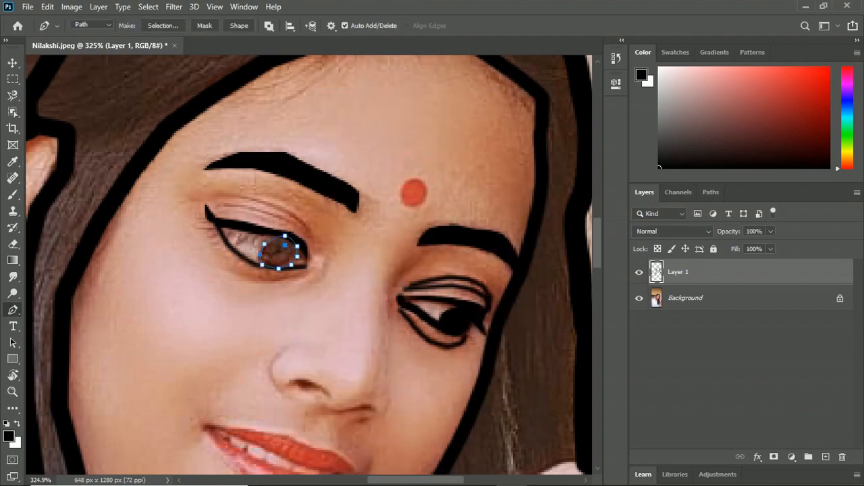
pyautogui.moveTo(295, 262); pyautogui.dragTo(288, 271)
# Step: Fill the left-hand iris path with black and dismiss the path
pyautogui.rightClick(264, 271)
pyautogui.click(304, 279)
pyautogui.press('Return')
pyautogui.press('Escape')
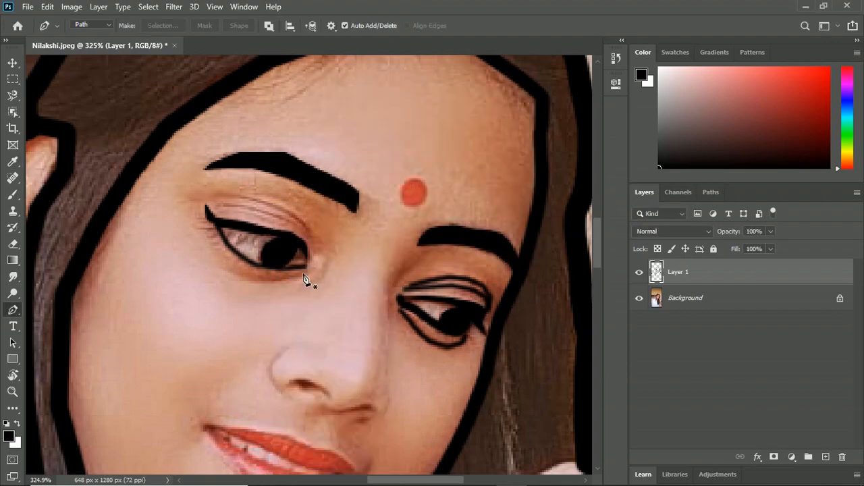
# Step: Trace a curved path along the fold beneath the left-hand eye and stroke it with the Brush
pyautogui.press('b')
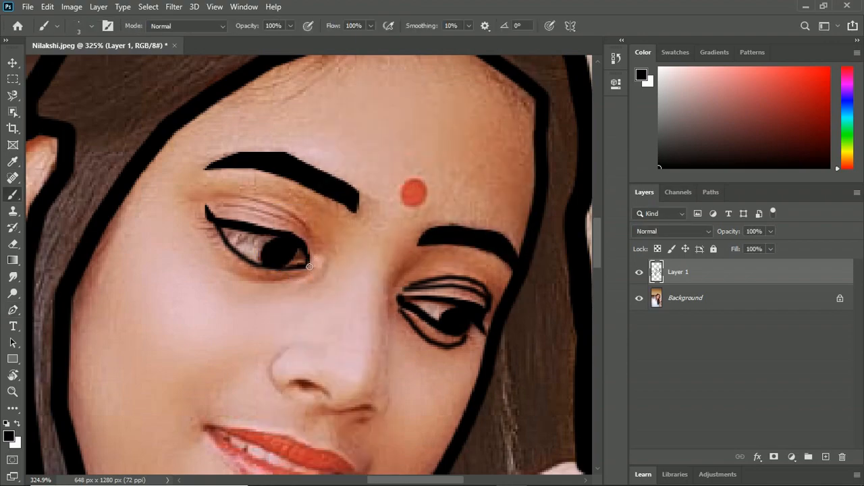
pyautogui.press('p')
pyautogui.click(307, 275)
pyautogui.click(274, 281)
pyautogui.click(264, 283)
pyautogui.click(241, 279)
pyautogui.click(217, 268)
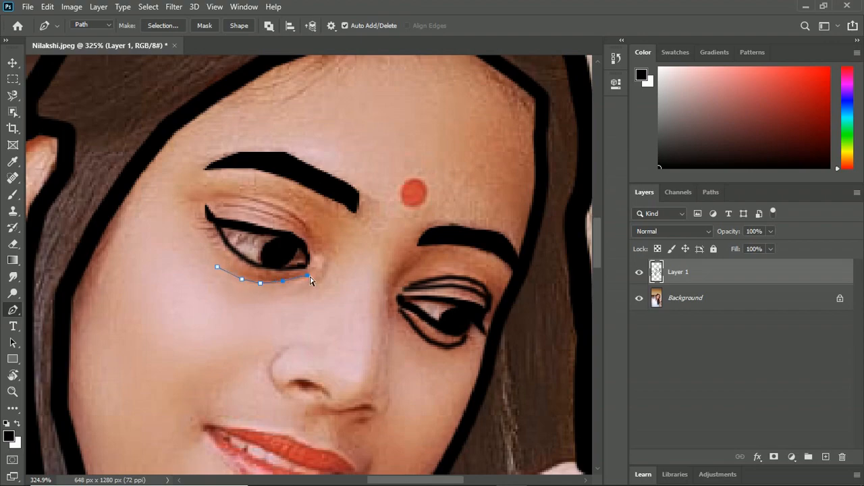
pyautogui.rightClick(261, 286)
pyautogui.click(301, 89)
pyautogui.press('Return')
pyautogui.press('Return')
# Step: Trace a path along the left-hand eye's upper eyelid crease, from the inner to the outer corner, and stroke it
pyautogui.click(310, 255)
pyautogui.click(309, 235)
pyautogui.click(303, 219)
pyautogui.click(281, 207)
pyautogui.click(241, 196)
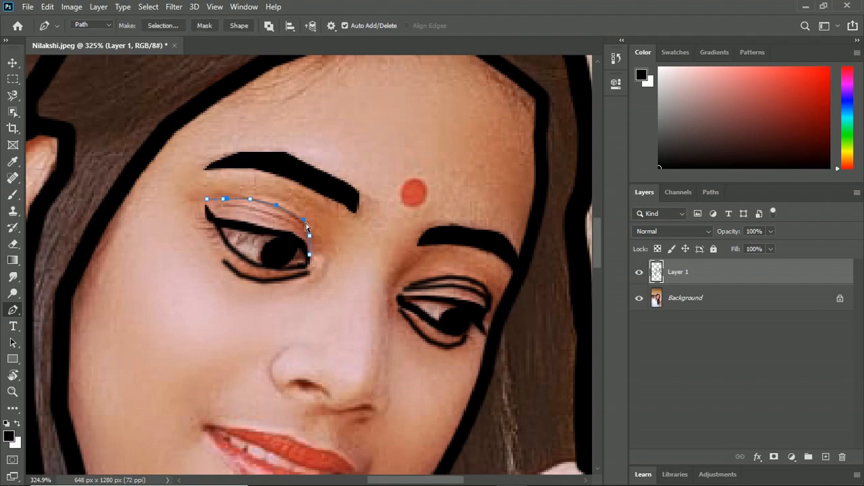
pyautogui.rightClick(253, 231)
pyautogui.click(296, 297)
pyautogui.press('Return')
pyautogui.press('Return')
# Step: Trace a second crease line just below the first on the left-hand eyelid, refine its points and stroke it
pyautogui.click(308, 240)
pyautogui.click(303, 228)
pyautogui.click(277, 216)
pyautogui.click(252, 210)
pyautogui.click(307, 250)
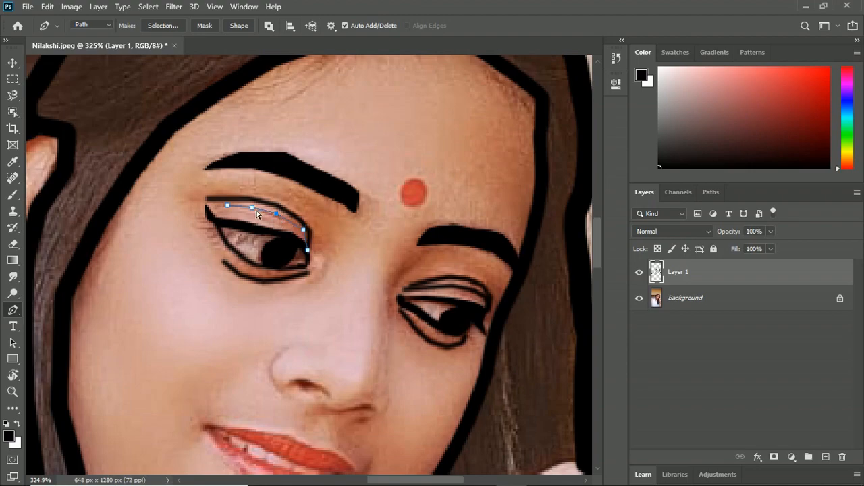
pyautogui.moveTo(253, 211); pyautogui.dragTo(255, 210)
pyautogui.moveTo(277, 214); pyautogui.dragTo(278, 216)
pyautogui.rightClick(308, 240)
pyautogui.click(303, 286)
pyautogui.press('Return')
pyautogui.press('Return')
# Step: Draw fine eyelashes around both eyes with the Pencil at 1 px
pyautogui.press('b')
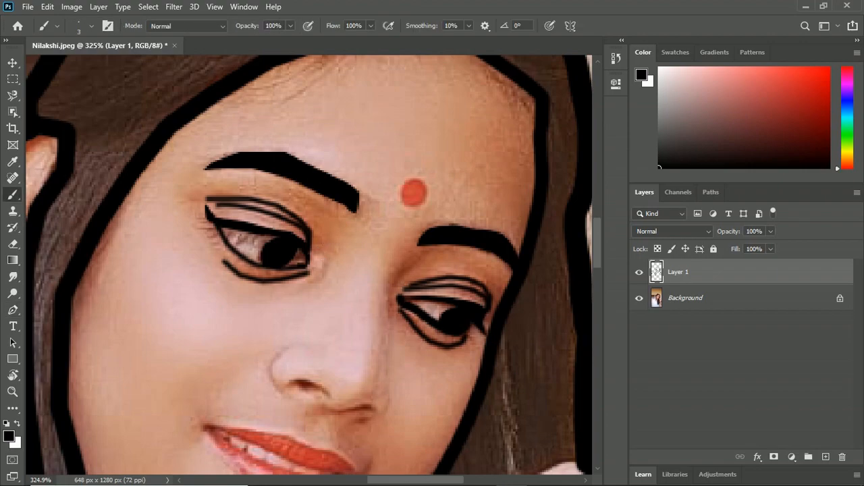
pyautogui.hotkey('shift', 'b')
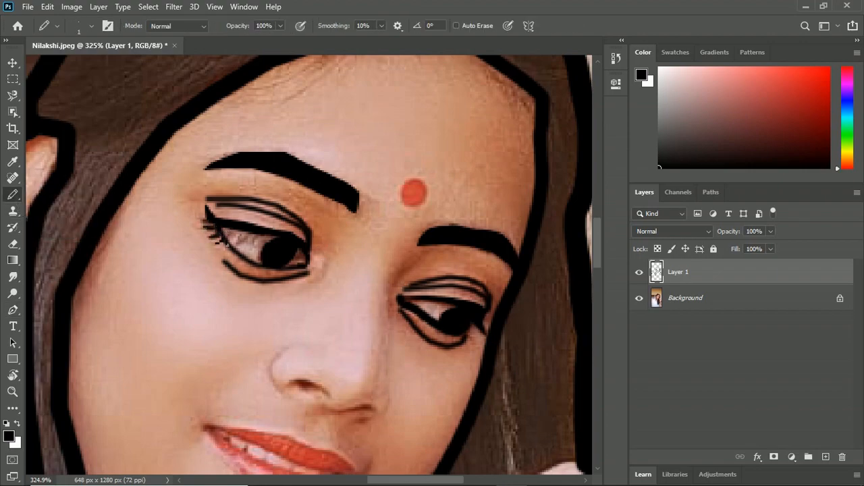
pyautogui.moveTo(273, 239); pyautogui.dragTo(223, 230)
pyautogui.moveTo(271, 278); pyautogui.dragTo(223, 251)
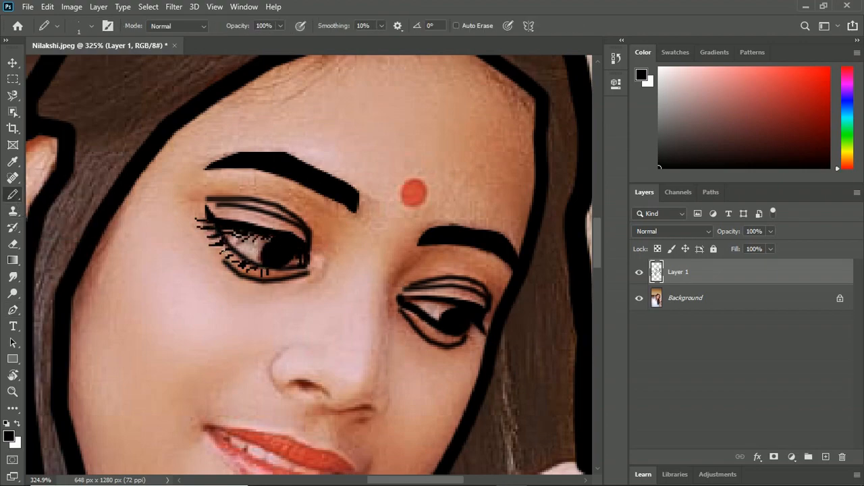
pyautogui.moveTo(282, 270); pyautogui.dragTo(302, 270)
pyautogui.moveTo(404, 321)
pyautogui.mouseDown()
pyautogui.moveTo(356, 303)
pyautogui.moveTo(420, 321)
pyautogui.mouseUp()
pyautogui.moveTo(412, 317); pyautogui.dragTo(392, 389)
# Step: Paint over the bindi in black with the Brush and reduce the brush size
pyautogui.hotkey('shift', 'b')
pyautogui.moveTo(348, 252); pyautogui.dragTo(345, 243)
pyautogui.press('[')
pyautogui.press('[')
pyautogui.press('[')
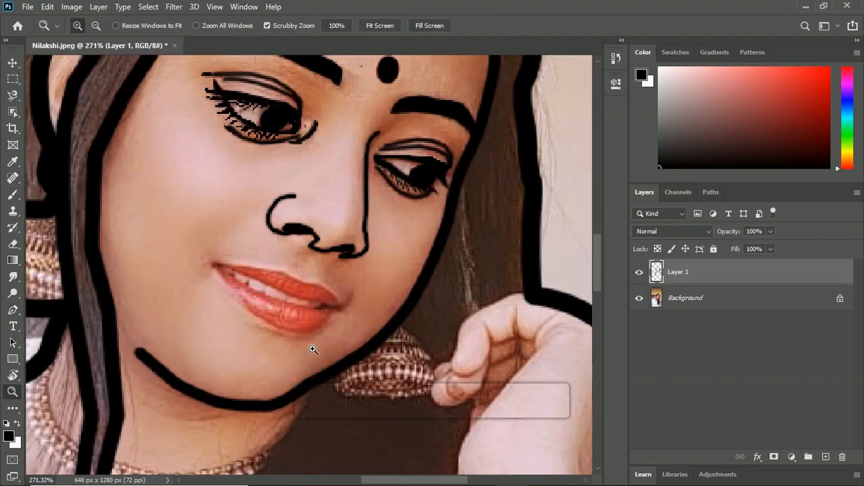
# Step: Trace a closed Pen path around the upper lip from corner to corner
pyautogui.press('p')
pyautogui.click(216, 265)
pyautogui.click(343, 305)
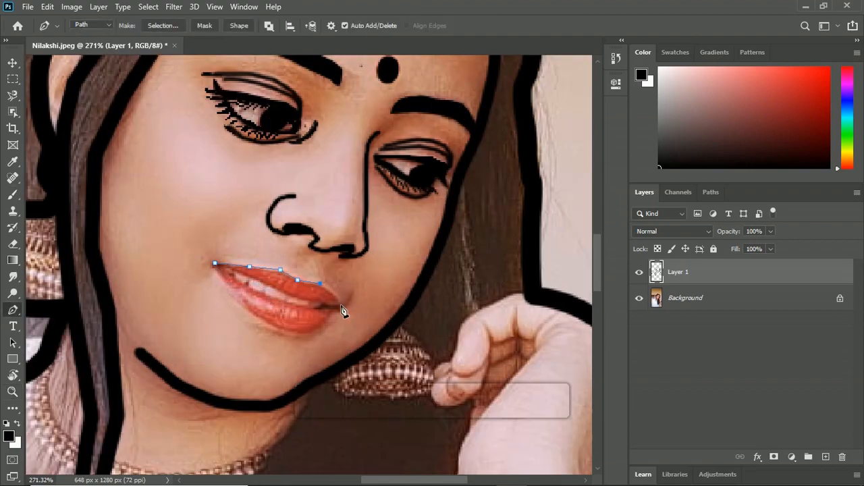
pyautogui.click(319, 284)
pyautogui.moveTo(341, 305); pyautogui.dragTo(337, 316)
pyautogui.click(261, 282)
pyautogui.click(215, 263)
# Step: Refine the upper lip path's anchor points, fill it with black and dismiss the path
pyautogui.click(280, 271)
pyautogui.moveTo(282, 275); pyautogui.dragTo(300, 282)
pyautogui.keyDown('ctrl'); pyautogui.click(290, 282); pyautogui.keyUp('ctrl')
pyautogui.click(387, 109)
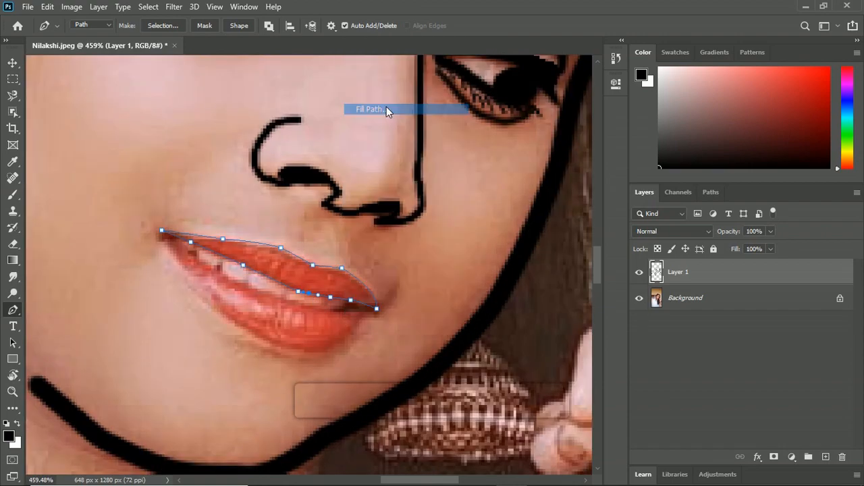
pyautogui.press('Return')
pyautogui.press('Return')
# Step: Trace a closed path around the lower lip, leaving the teeth outside the outline
pyautogui.click(162, 236)
pyautogui.click(188, 254)
pyautogui.click(217, 270)
pyautogui.click(275, 297)
pyautogui.click(321, 312)
pyautogui.click(346, 312)
pyautogui.click(368, 311)
pyautogui.click(377, 315)
pyautogui.click(362, 318)
pyautogui.click(353, 335)
pyautogui.click(292, 349)
pyautogui.click(178, 266)
pyautogui.click(162, 235)
# Step: Fill the lower lip path with black
pyautogui.rightClick(305, 298)
pyautogui.click(393, 106)
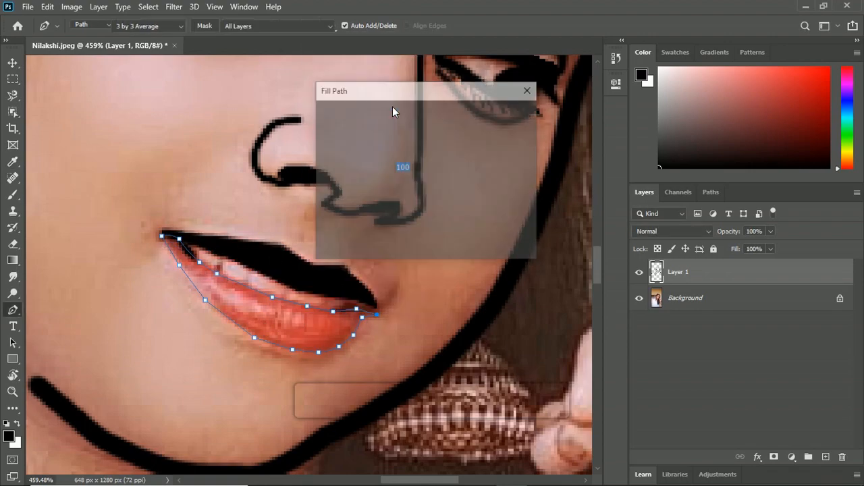
pyautogui.press('Return')
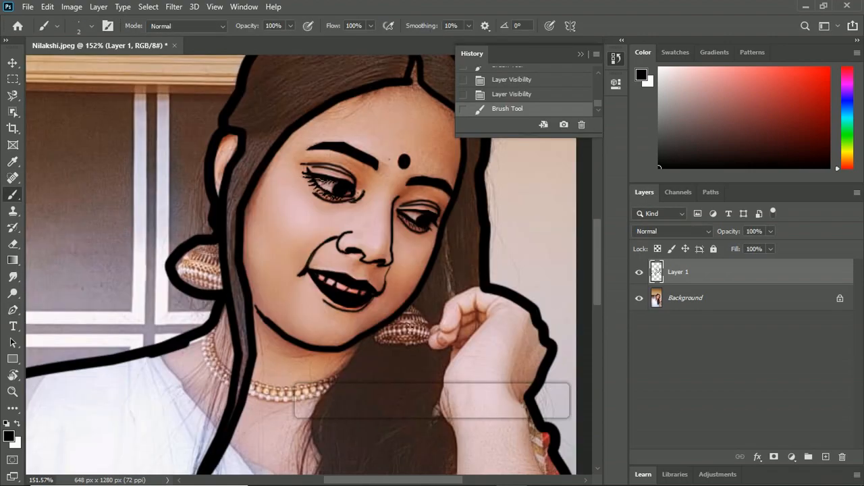
# Step: Trace a path around the outline of the right-hand bell-shaped earring
pyautogui.click(409, 306)
pyautogui.click(422, 315)
pyautogui.click(431, 331)
pyautogui.click(401, 346)
pyautogui.click(386, 344)
pyautogui.click(374, 339)
pyautogui.click(377, 328)
# Step: Stroke the right-hand earring path with the Brush, undoing the first attempt and applying it again
pyautogui.rightClick(400, 339)
pyautogui.click(443, 135)
pyautogui.hotkey('ctrl', 'z')
pyautogui.click(445, 156)
pyautogui.click(513, 153)
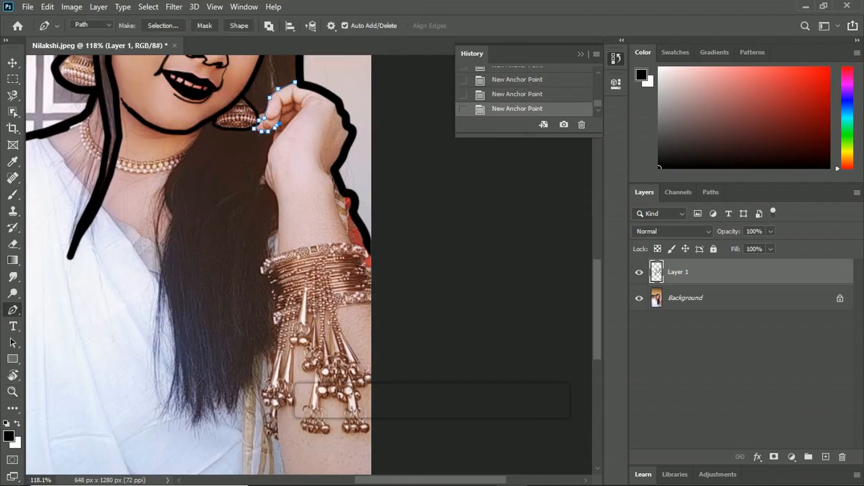
# Step: Trace the inner edge of the raised wrist and forearm with the Pen, continuing the fingers' path down to the bangles
pyautogui.click(267, 167)
pyautogui.click(277, 198)
pyautogui.click(278, 257)
pyautogui.click(264, 267)
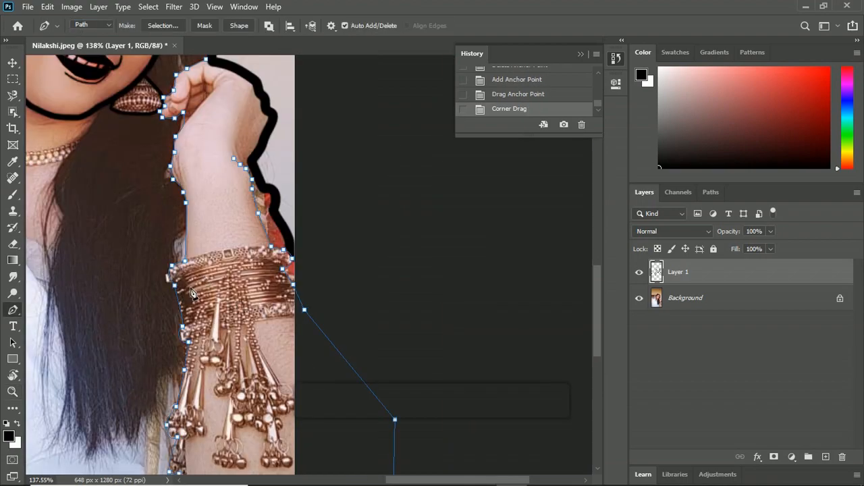
# Step: Stroke the path along the fingers, wrist and forearm with the Brush
pyautogui.press('b')
pyautogui.press('p')
pyautogui.rightClick(170, 308)
pyautogui.click(203, 115)
pyautogui.press('Return')
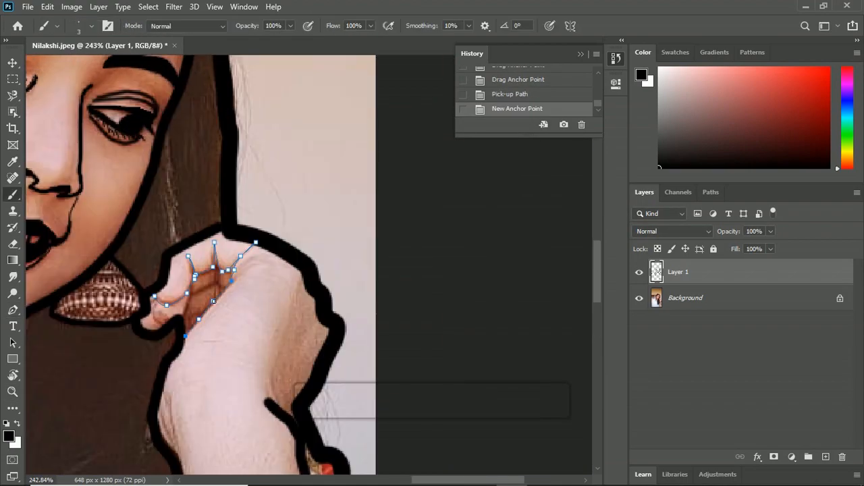
pyautogui.press('Return')
# Step: Stroke the outline path of the bangles and the arm below them with the Brush
pyautogui.press('p')
pyautogui.rightClick(223, 337)
pyautogui.click(268, 168)
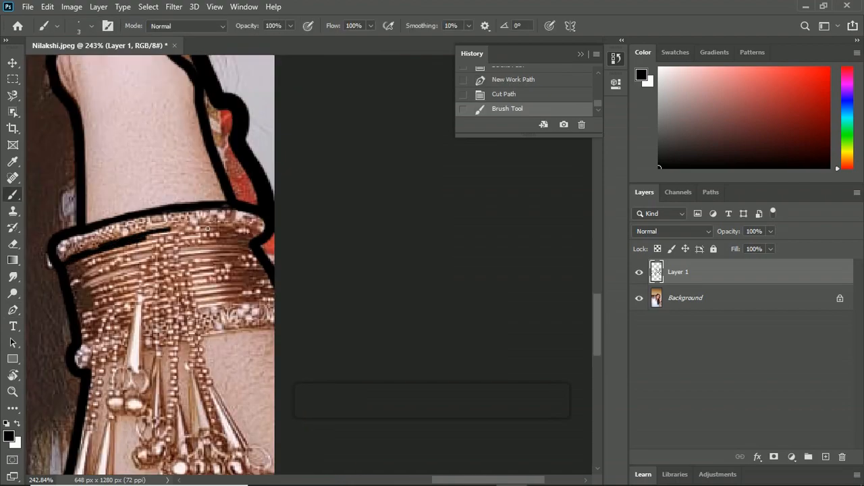
pyautogui.moveTo(207, 230); pyautogui.dragTo(262, 223)
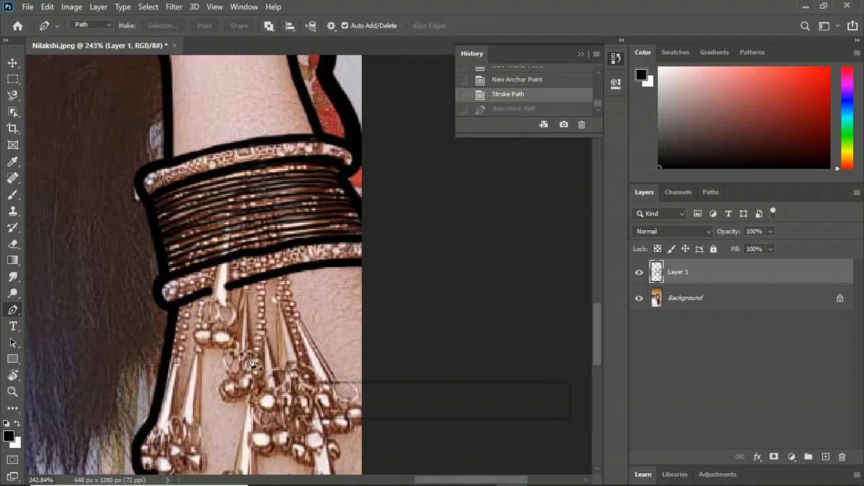
# Step: Draw a freehand vertical detail line across the stacked bangles with a 3 px black Brush
pyautogui.press('b')
pyautogui.moveTo(229, 204); pyautogui.dragTo(231, 240)
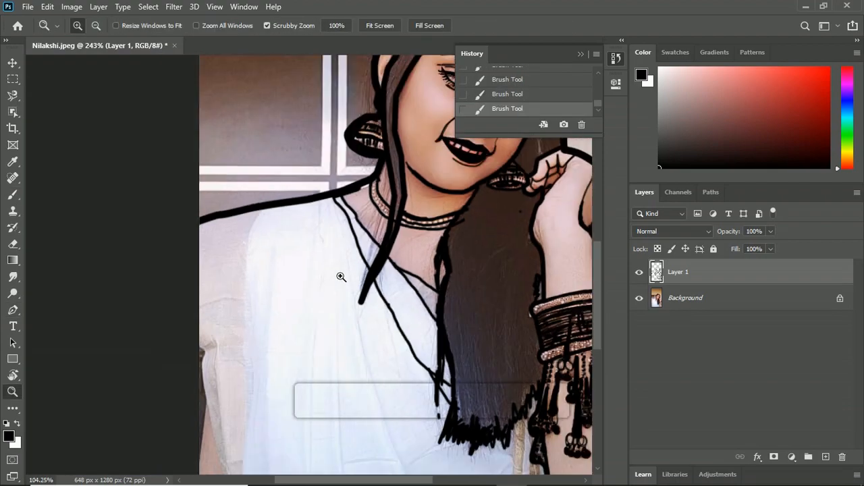
pyautogui.moveTo(340, 276); pyautogui.dragTo(218, 193)
pyautogui.press('b')
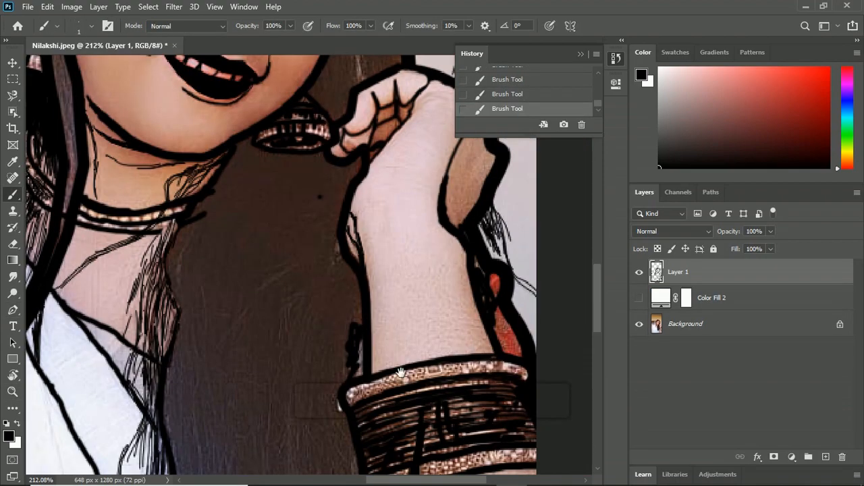